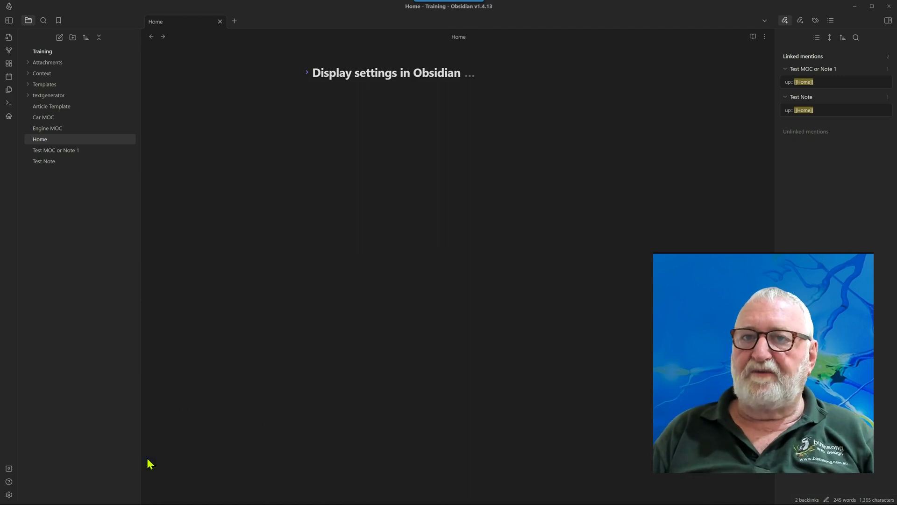
# Step: Apply the Prism community theme in place of Default in Appearance settings
pyautogui.click(9, 497)
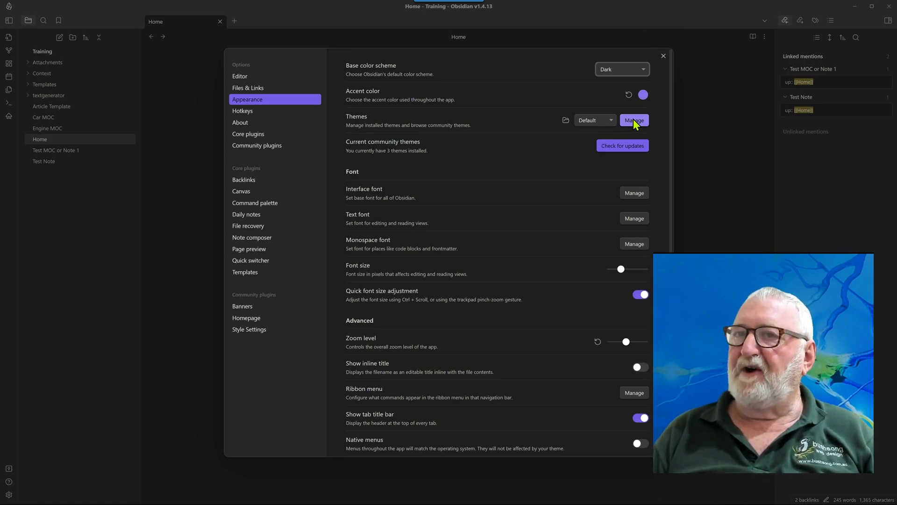
pyautogui.click(609, 120)
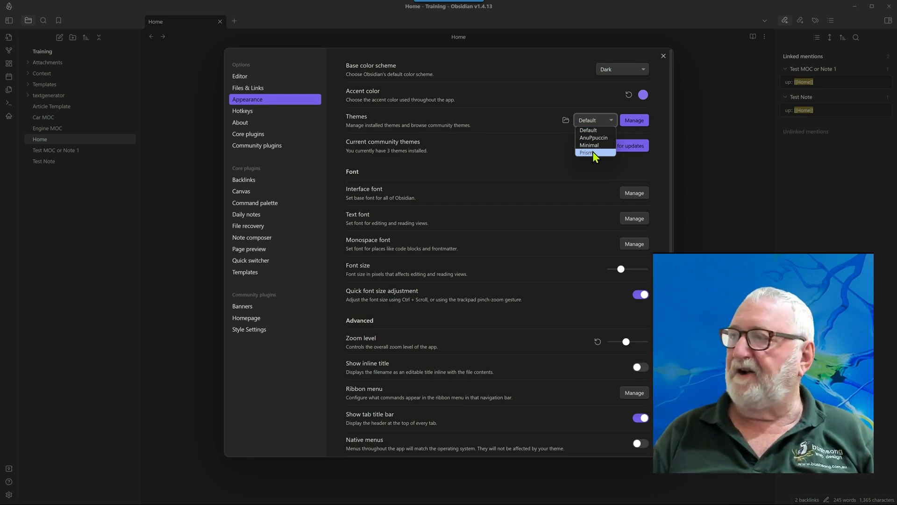
pyautogui.press('Escape')
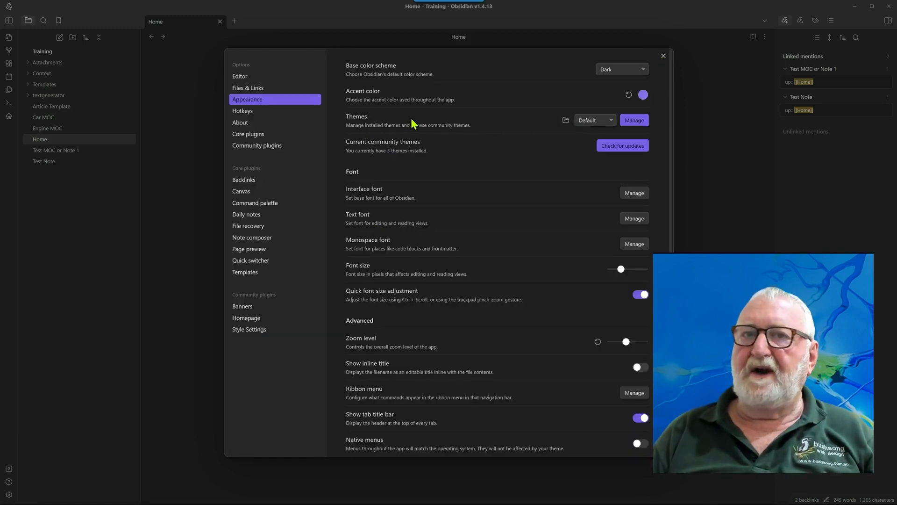
pyautogui.click(608, 120)
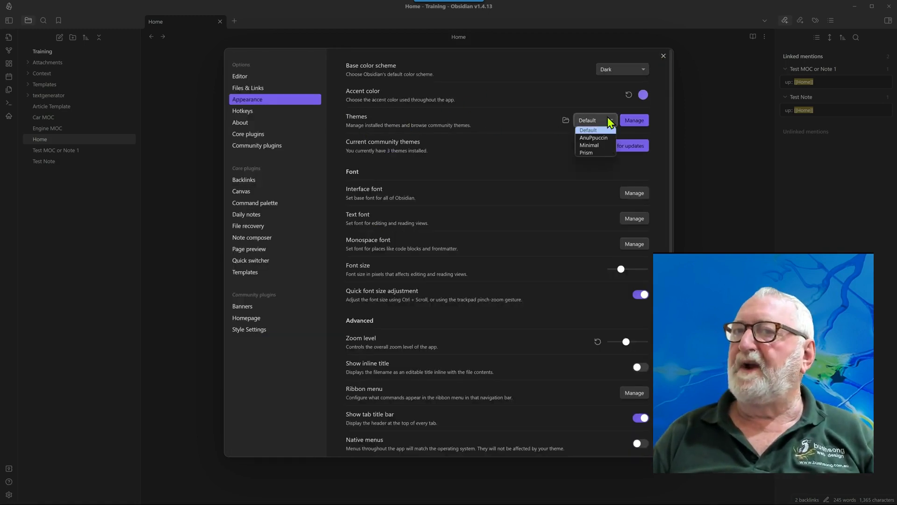
pyautogui.click(587, 153)
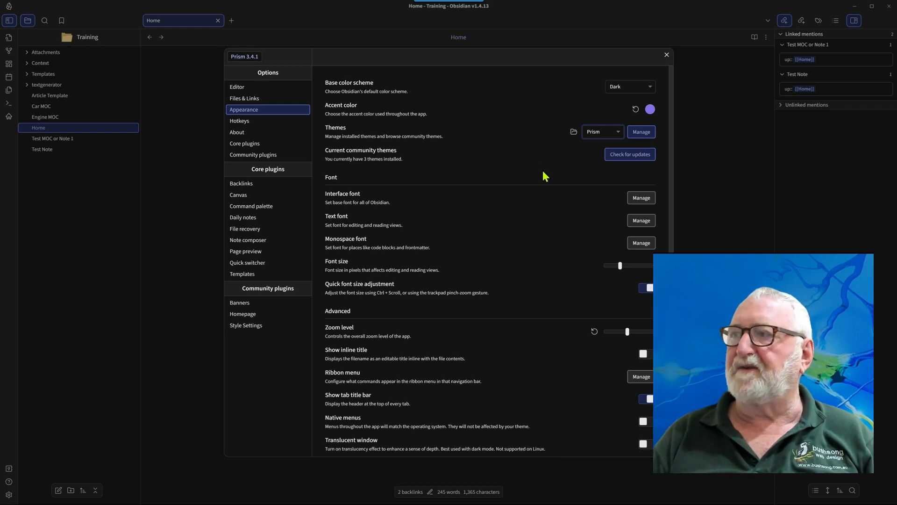
# Step: Check the Editor's default editing mode and keep it on Live Preview
pyautogui.press('Escape')
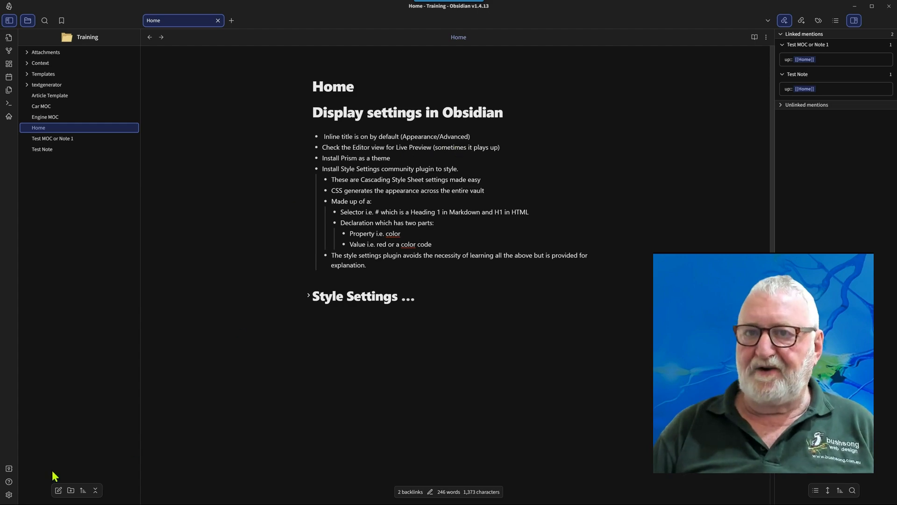
pyautogui.click(8, 495)
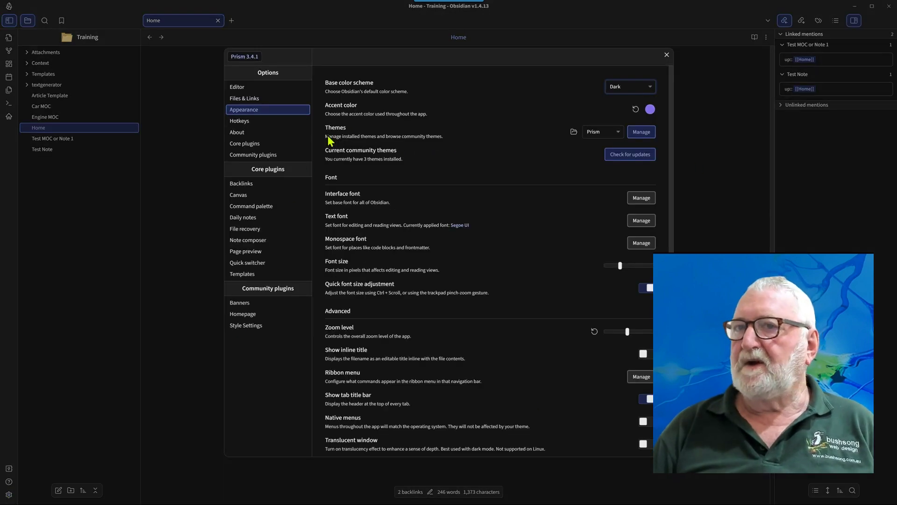
pyautogui.click(238, 88)
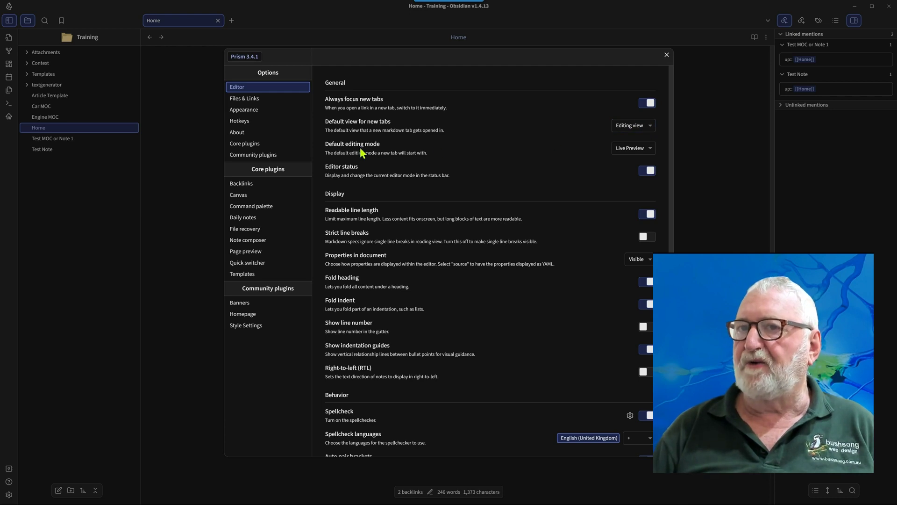
pyautogui.click(632, 150)
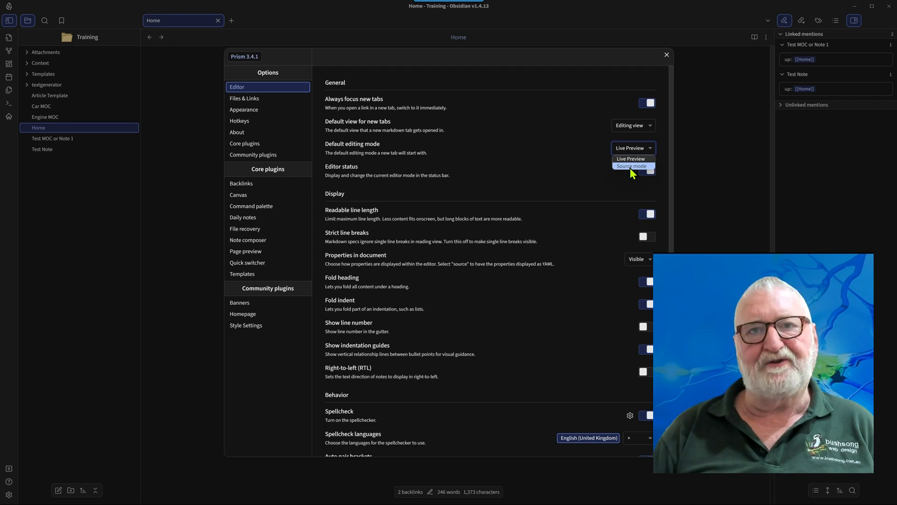
pyautogui.click(582, 152)
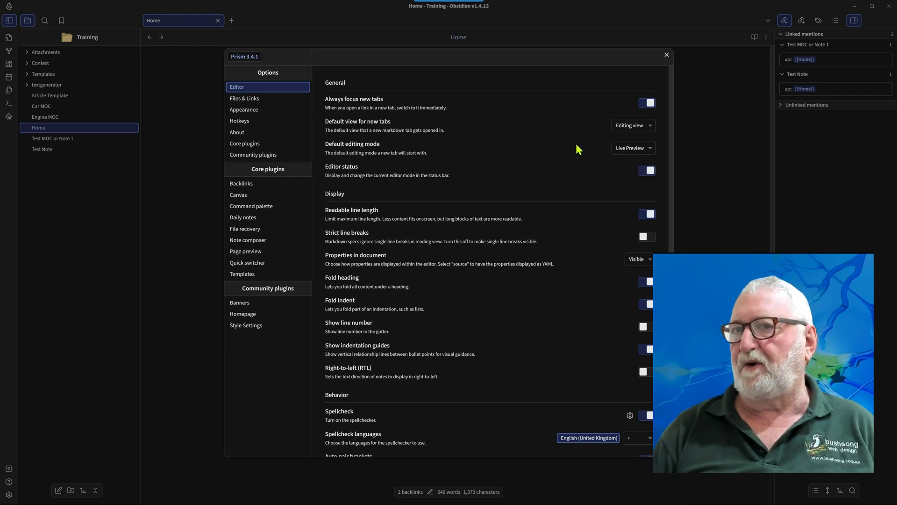
pyautogui.click(667, 54)
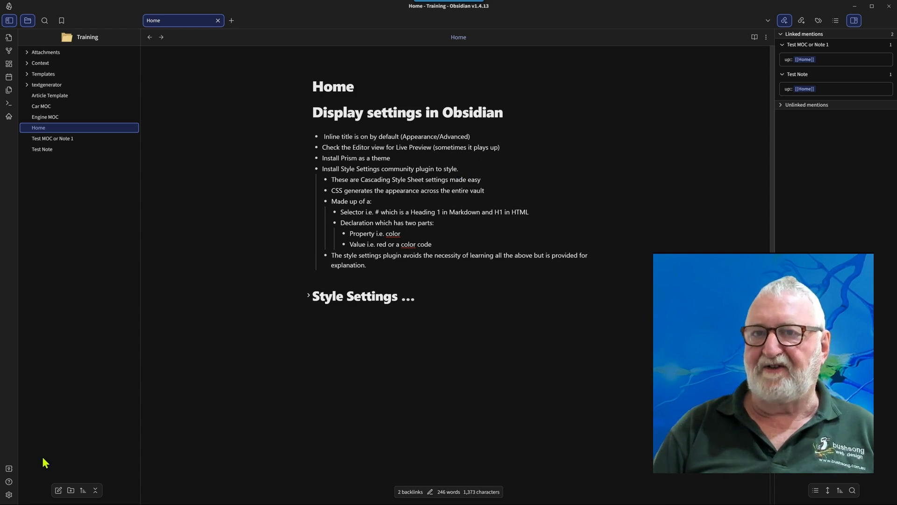
# Step: Search community plugins for 'style sett' and read the Style Settings plugin's README
pyautogui.click(9, 494)
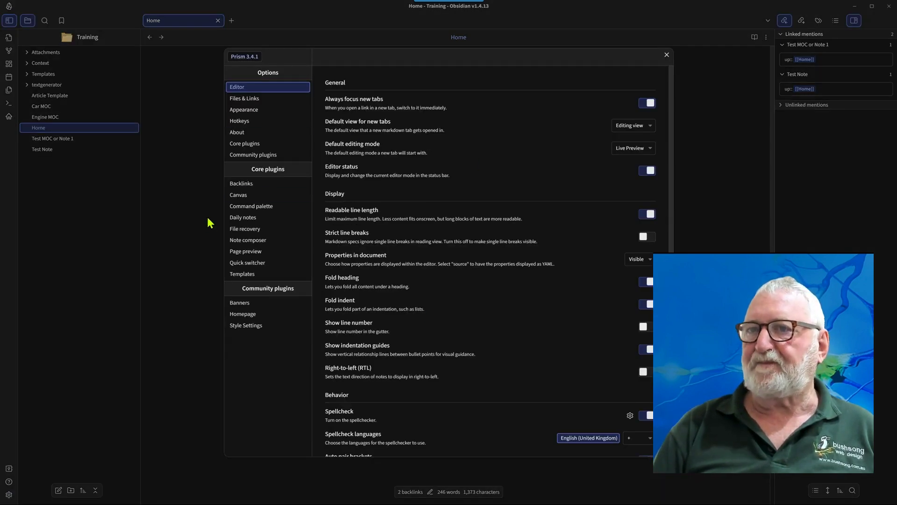
pyautogui.click(255, 156)
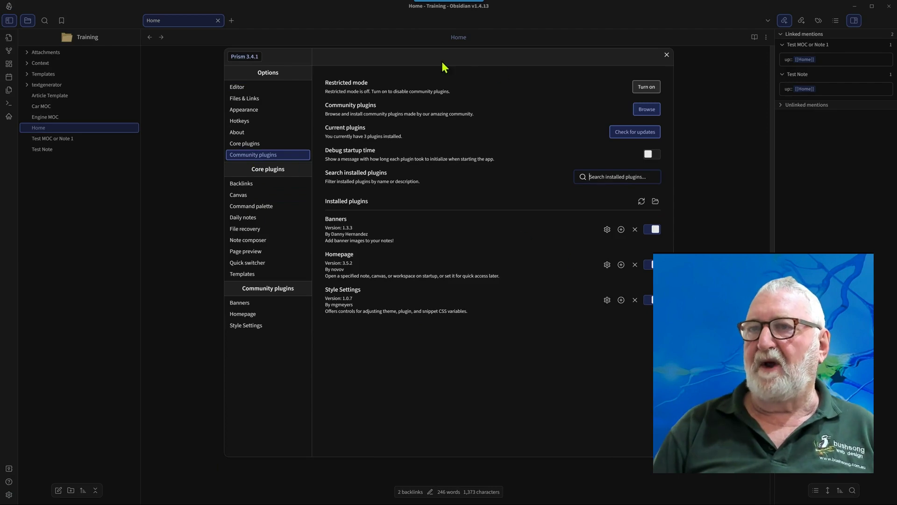
pyautogui.click(612, 186)
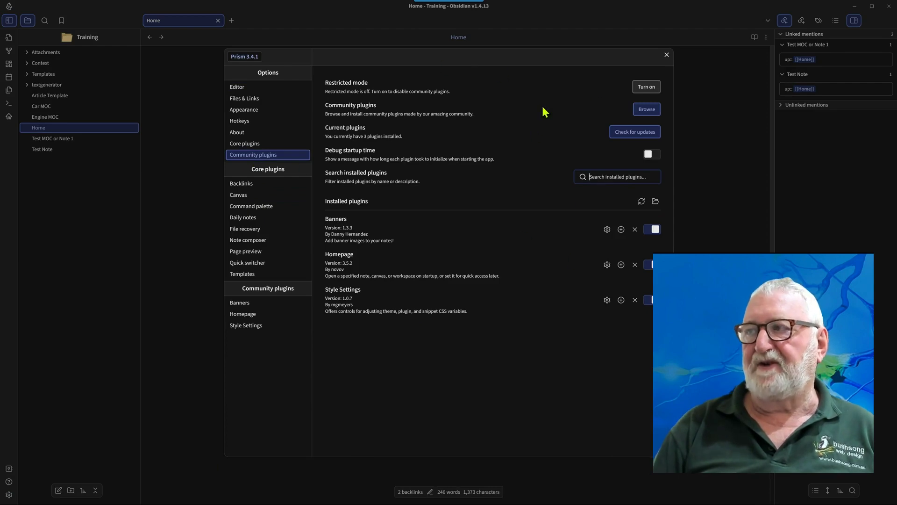
pyautogui.click(647, 110)
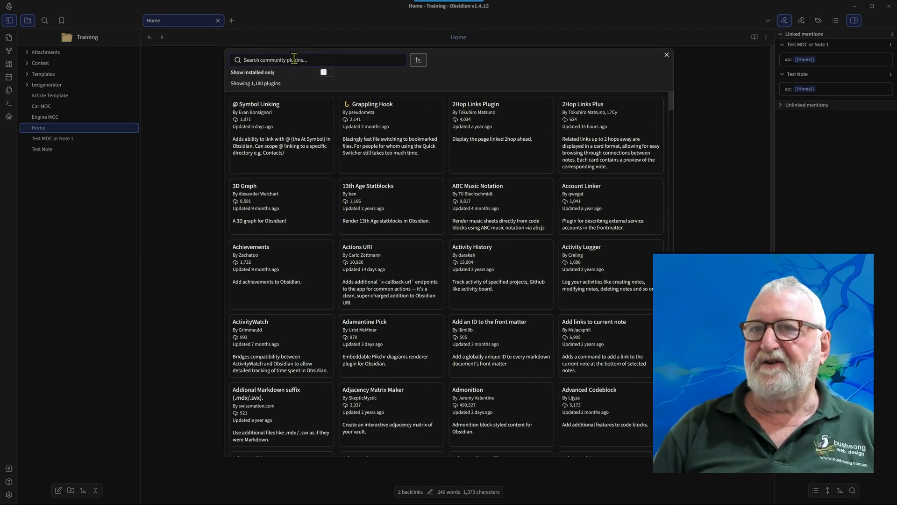
pyautogui.write('styl')
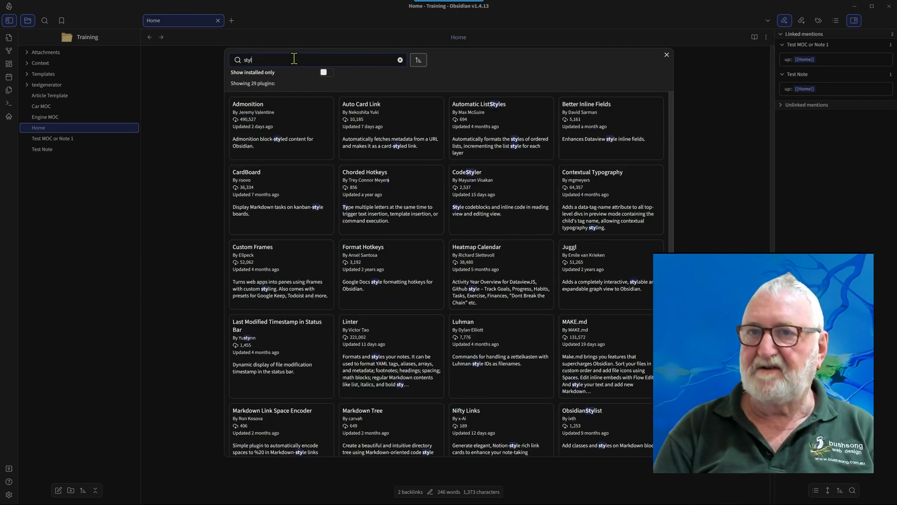
pyautogui.write('e sett')
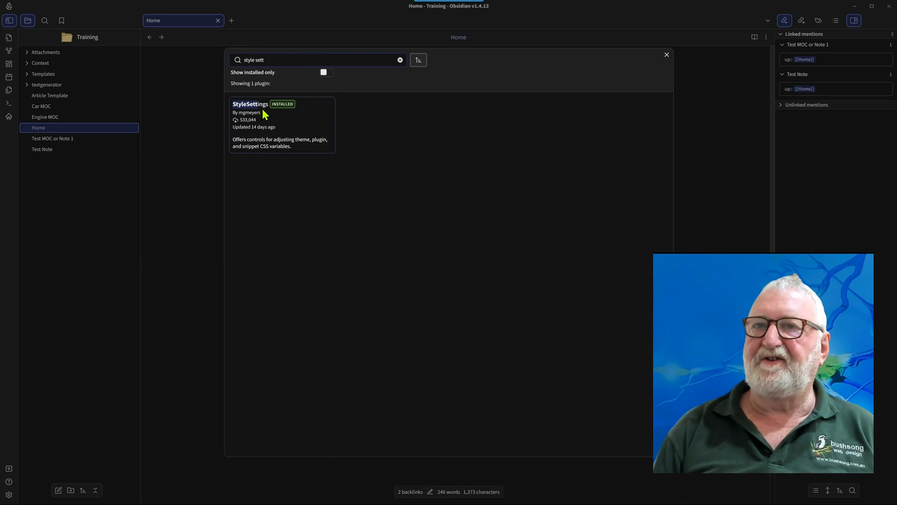
pyautogui.click(263, 108)
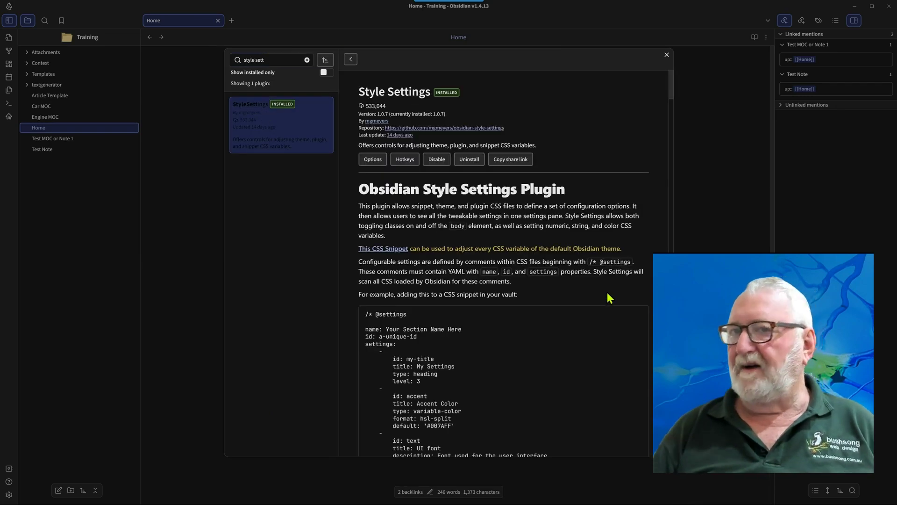
pyautogui.scroll(-6, 559, 291)
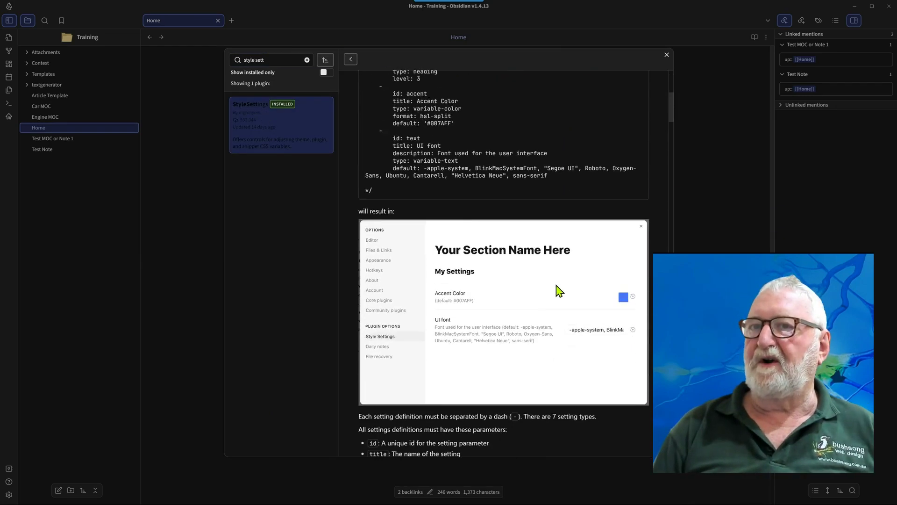
pyautogui.scroll(-1, 559, 291)
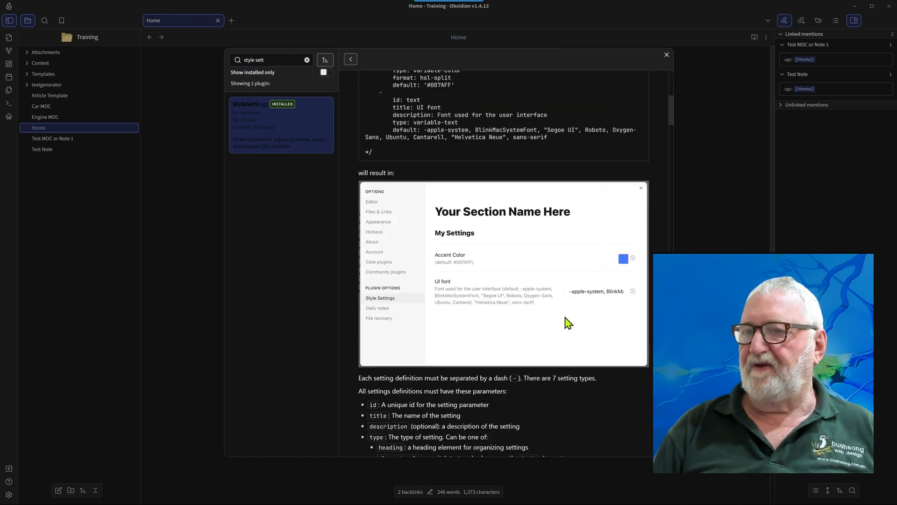
pyautogui.scroll(-12, 568, 322)
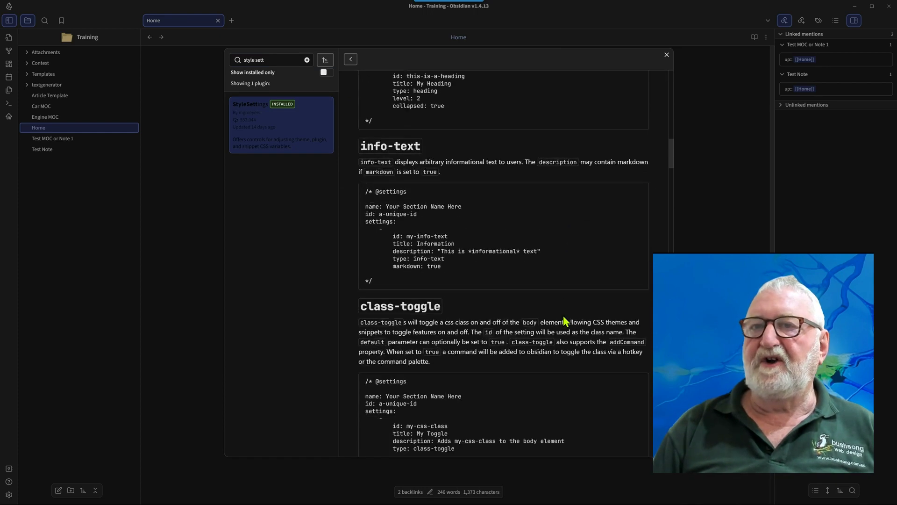
pyautogui.scroll(-8, 564, 323)
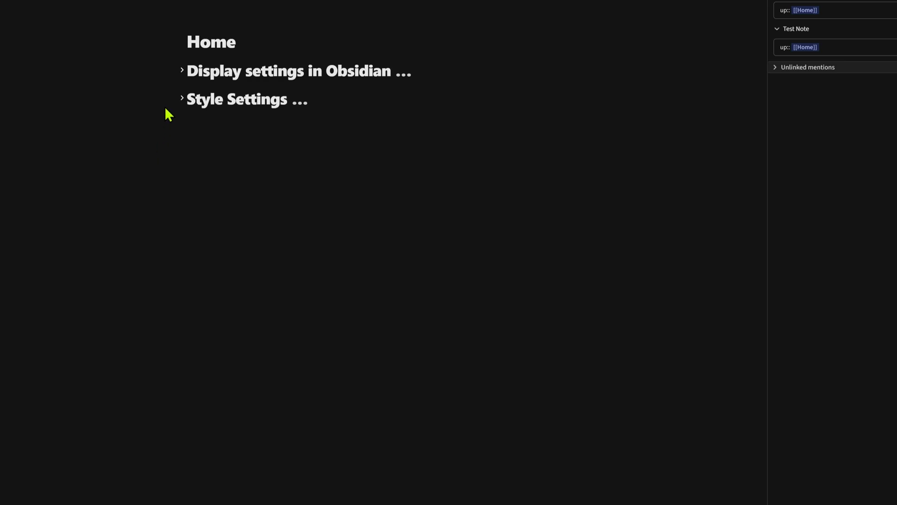
# Step: Expand Style Settings, then the Prism Theme group and its Appearance subsection
pyautogui.click(182, 99)
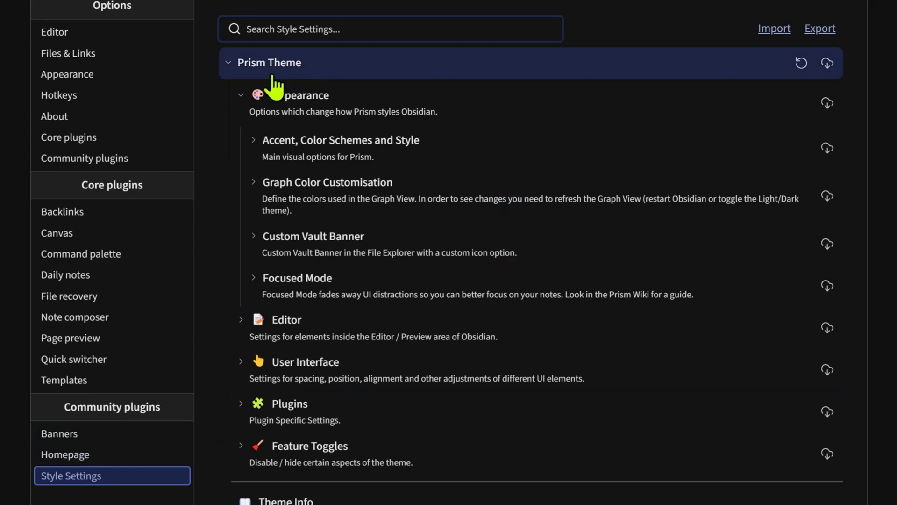
pyautogui.click(242, 66)
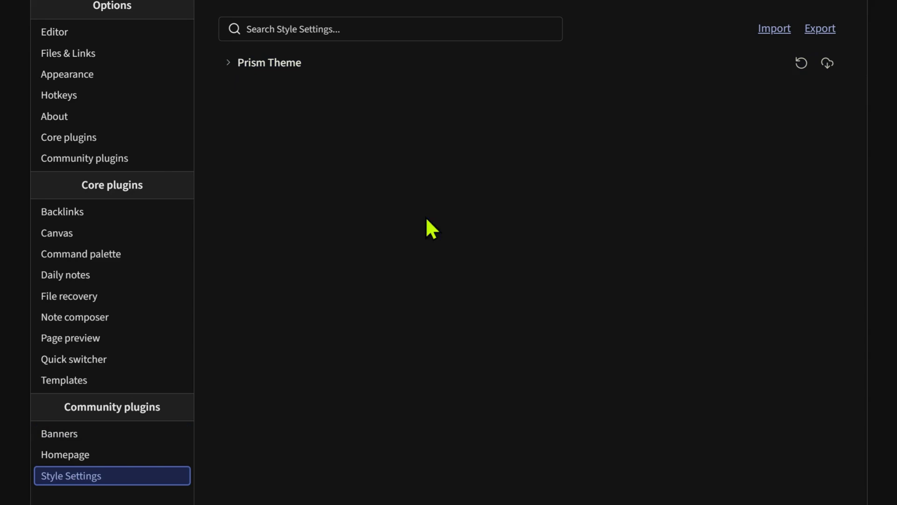
pyautogui.click(230, 65)
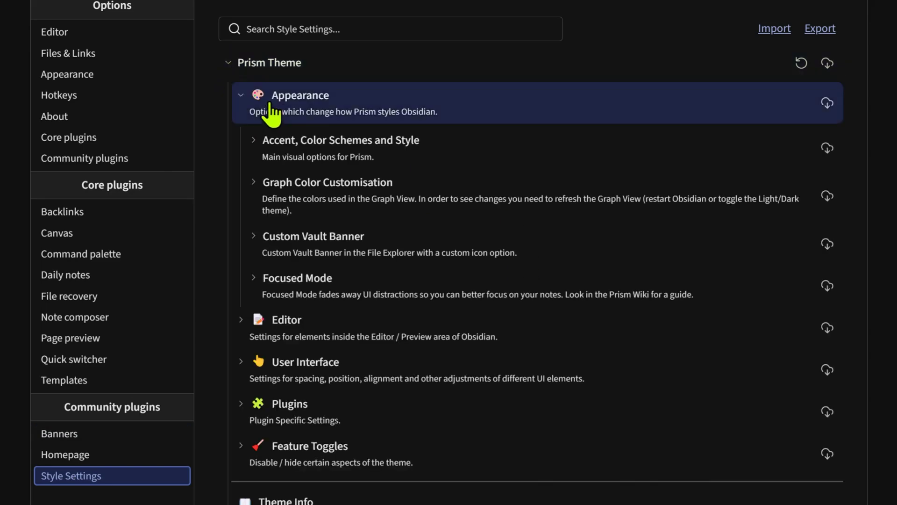
pyautogui.click(241, 96)
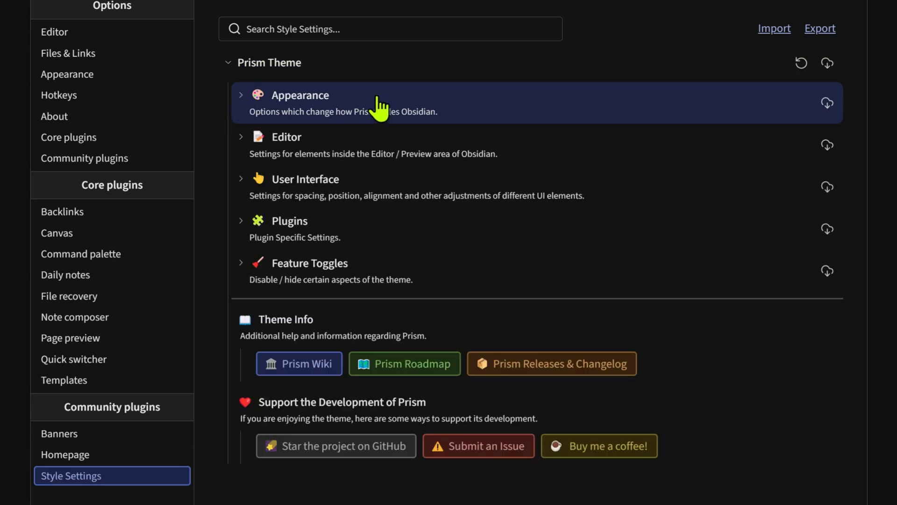
pyautogui.click(240, 99)
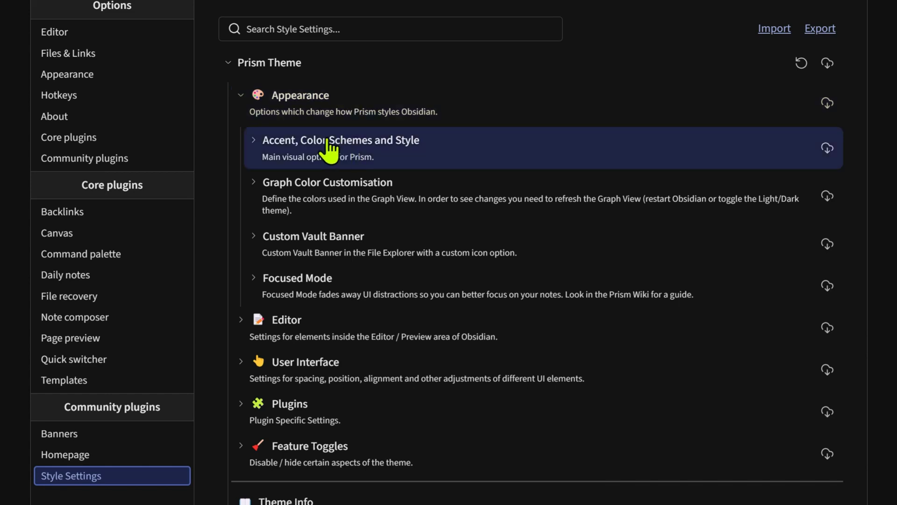
# Step: Expand the Accent, Color Schemes and Style group and its Dark Theme options
pyautogui.click(252, 142)
pyautogui.click(355, 152)
pyautogui.click(355, 151)
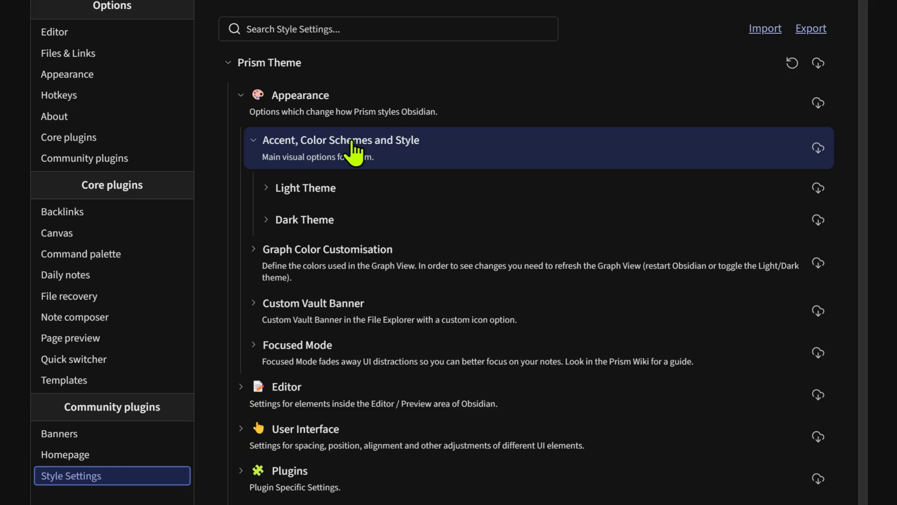
pyautogui.click(311, 224)
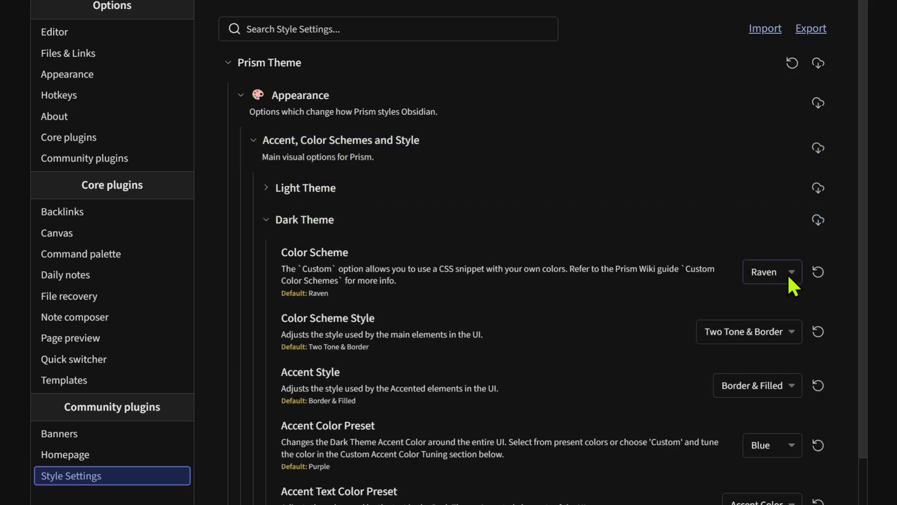
# Step: Preview the Mocha, Indigo and Pine dark colour schemes, then keep Raven
pyautogui.click(765, 271)
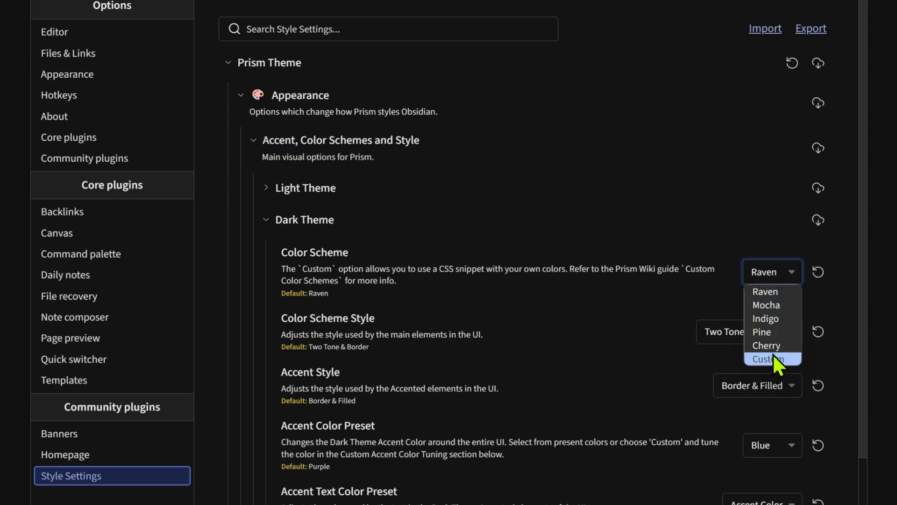
pyautogui.click(772, 304)
pyautogui.click(773, 270)
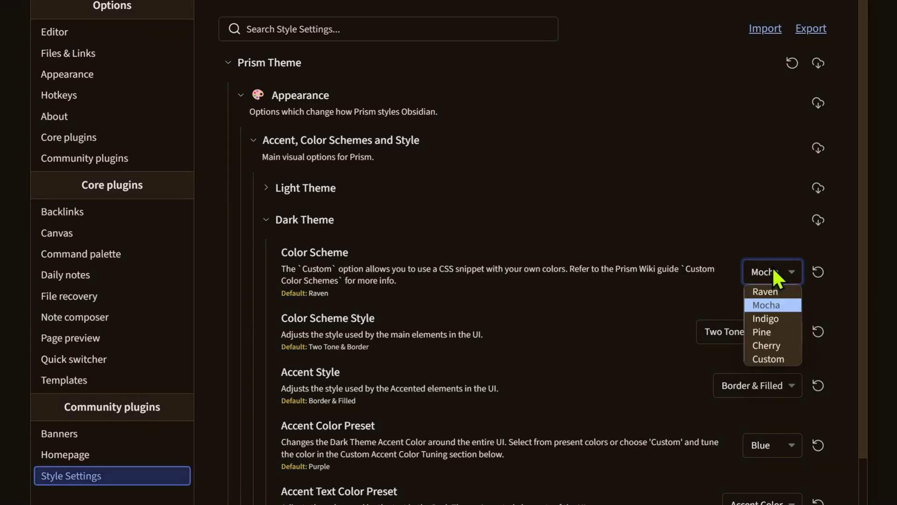
pyautogui.click(770, 320)
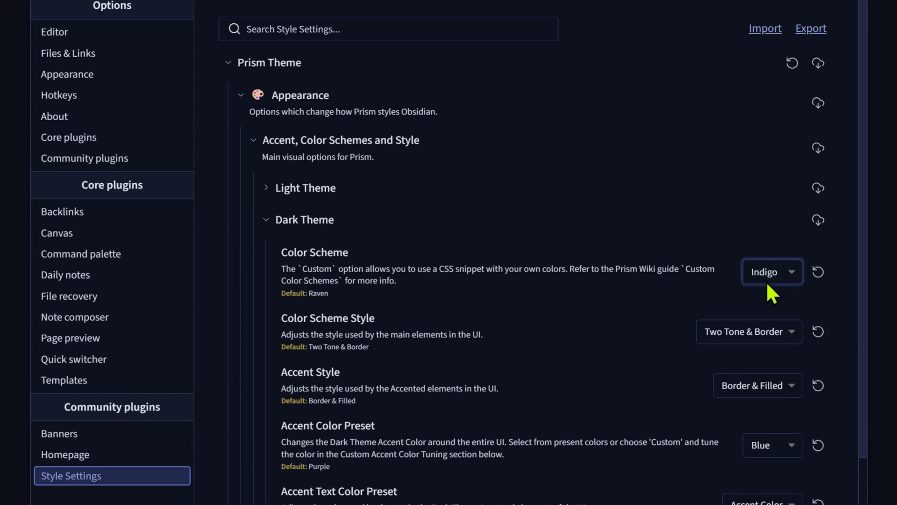
pyautogui.click(767, 274)
pyautogui.click(770, 333)
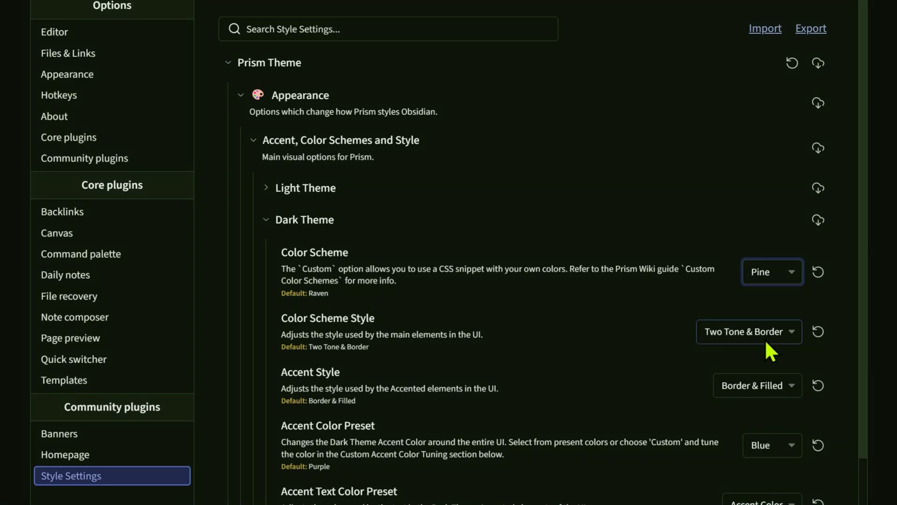
pyautogui.click(760, 269)
pyautogui.click(767, 292)
# Step: Try the Minimal colour scheme style, then restore Two Tone & Border
pyautogui.click(752, 329)
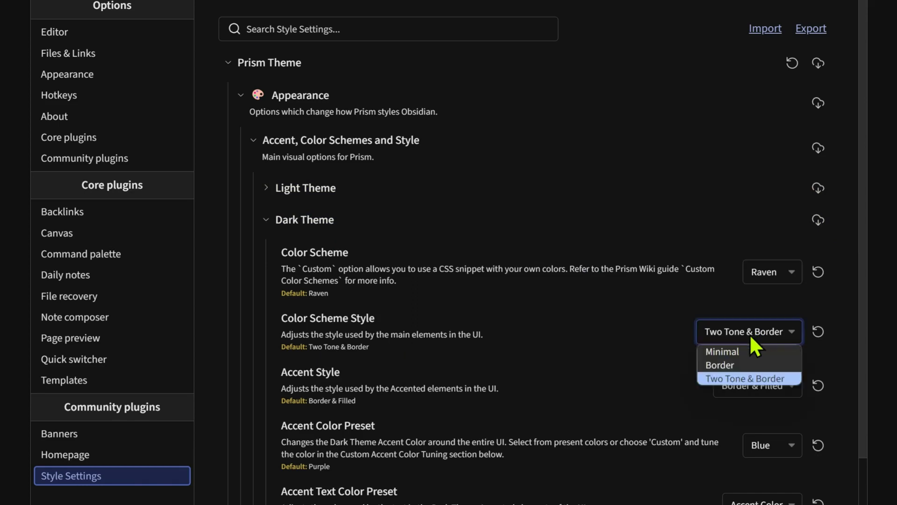
pyautogui.click(722, 353)
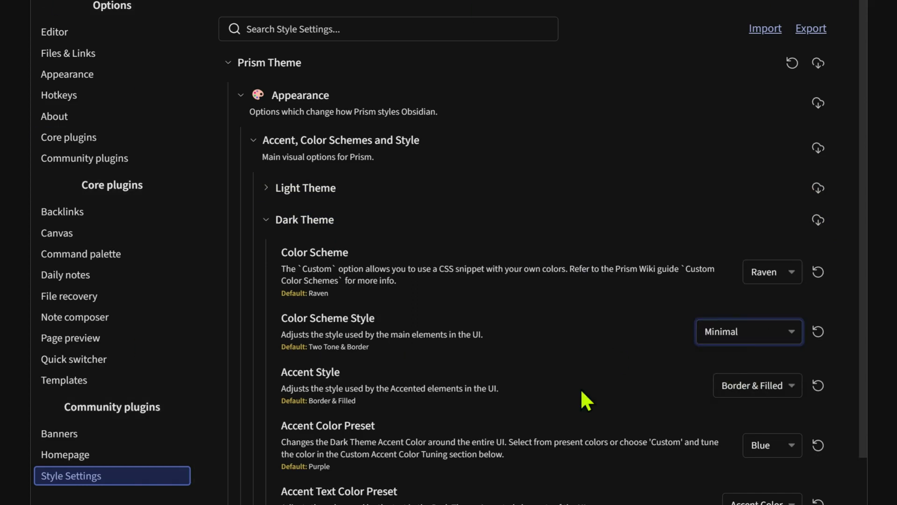
pyautogui.click(747, 326)
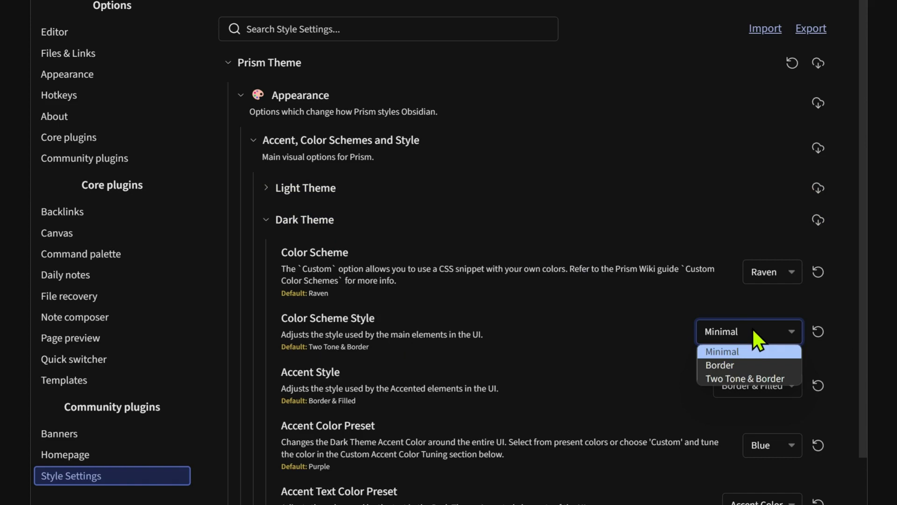
pyautogui.click(750, 377)
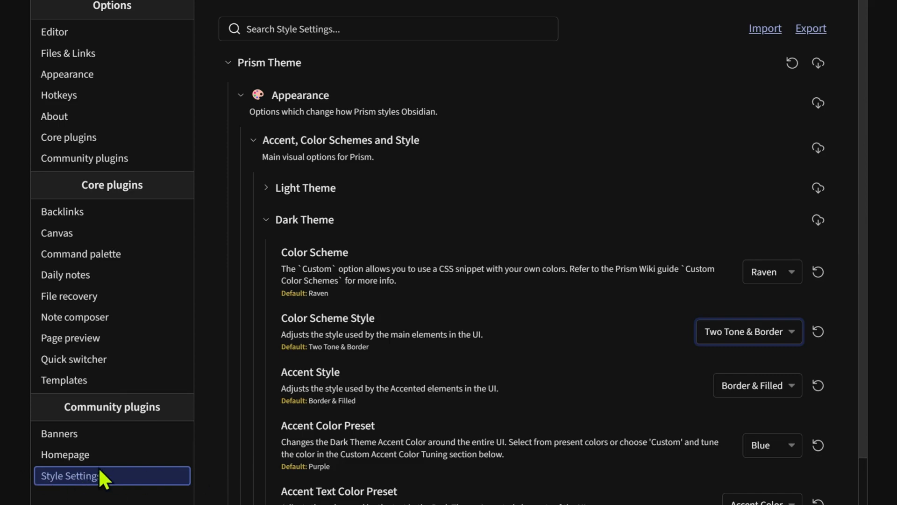
# Step: Try an Orange accent colour preset, then set it to Blue
pyautogui.click(761, 446)
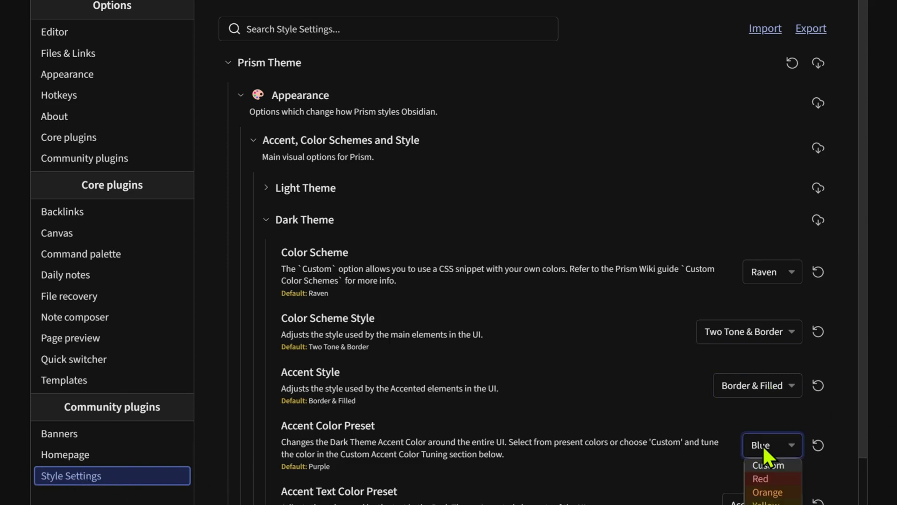
pyautogui.click(772, 492)
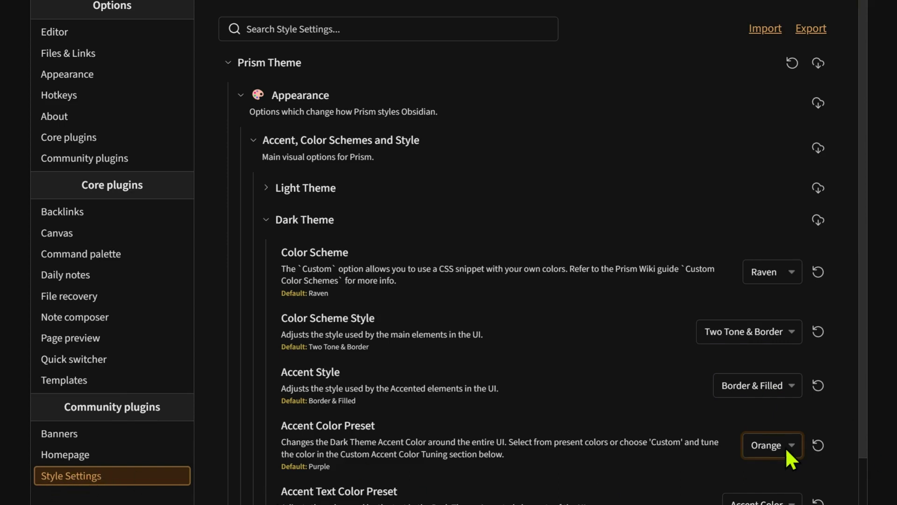
pyautogui.click(772, 449)
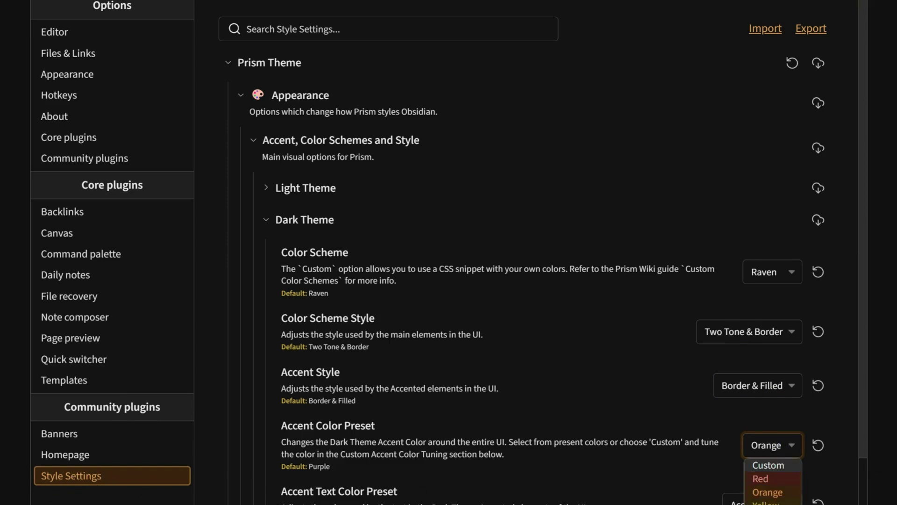
pyautogui.click(772, 504)
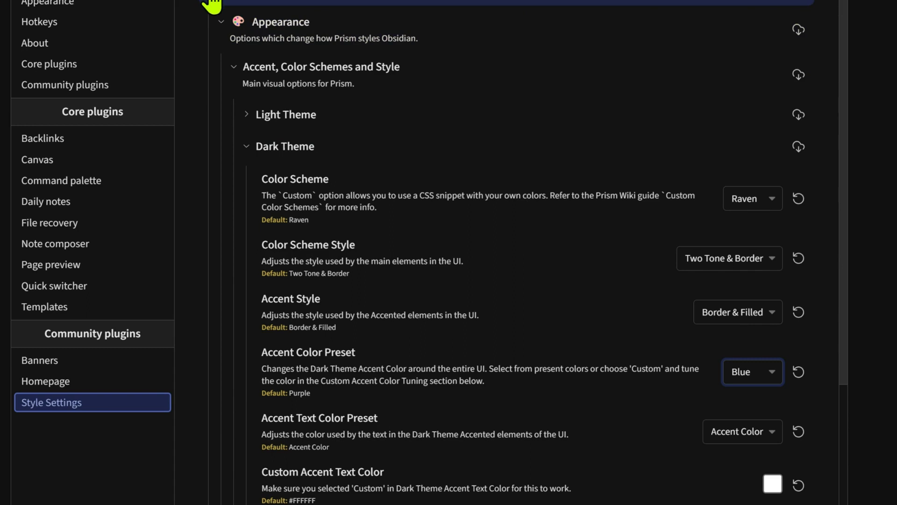
# Step: Collapse Appearance and expand Editor > Headers, briefly showing Header Font Size
pyautogui.click(223, 25)
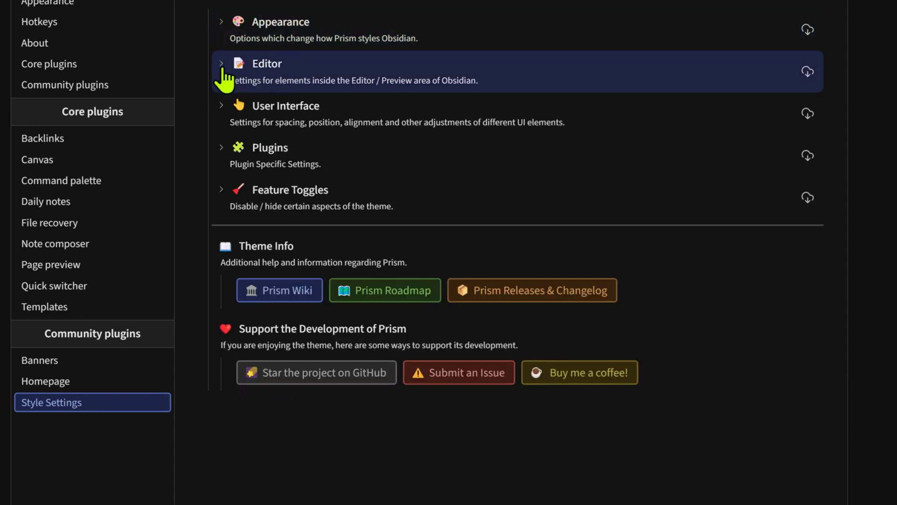
pyautogui.click(223, 65)
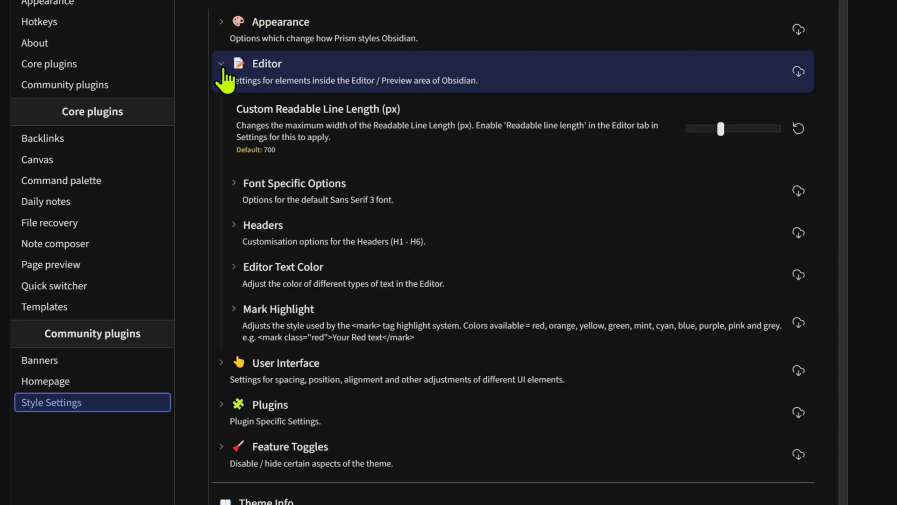
pyautogui.click(234, 233)
pyautogui.scroll(-3, 383, 265)
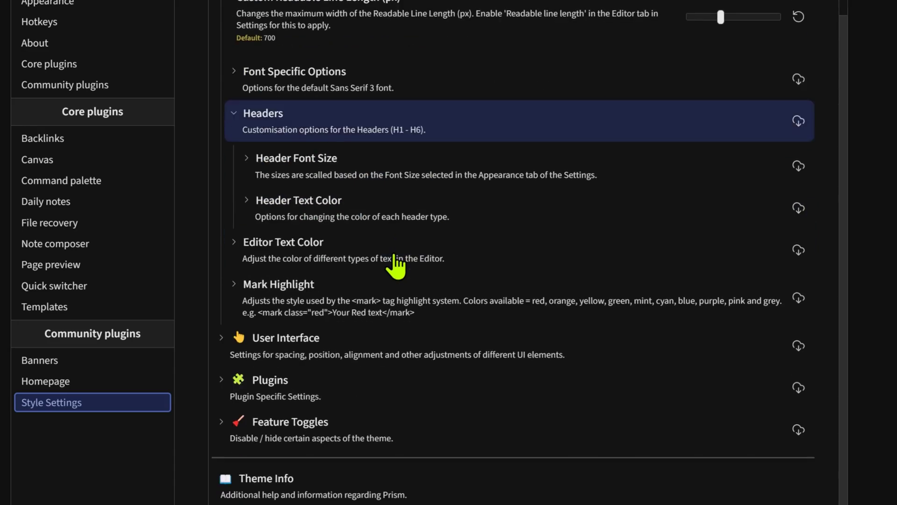
pyautogui.click(253, 160)
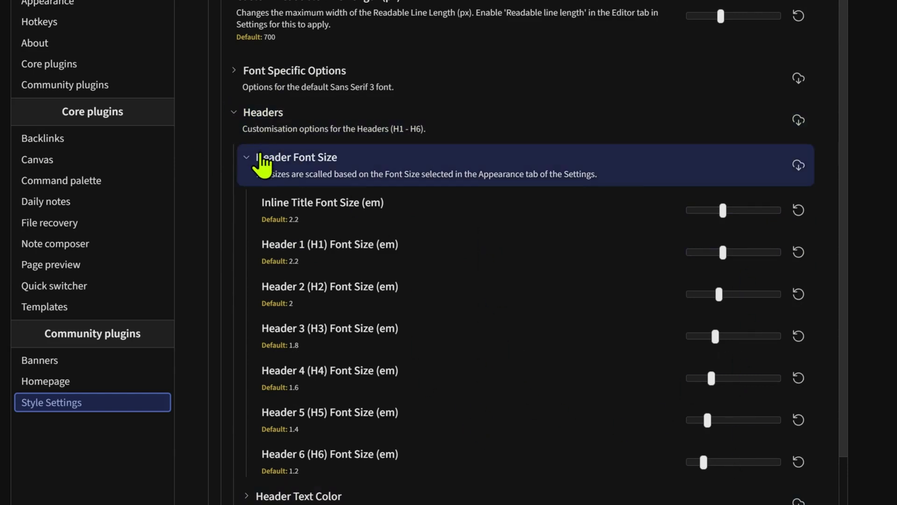
pyautogui.click(248, 159)
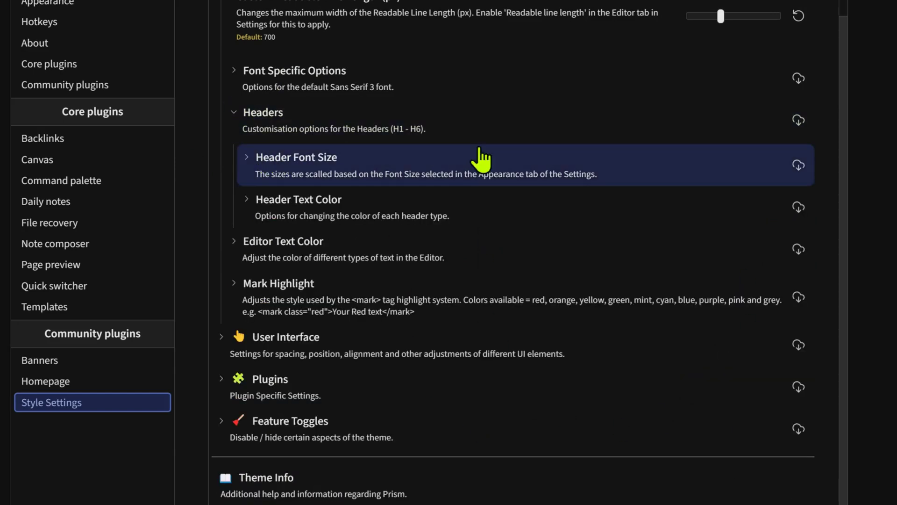
# Step: Expand Header Text Color > Dark Theme and look through the header colour presets
pyautogui.click(252, 208)
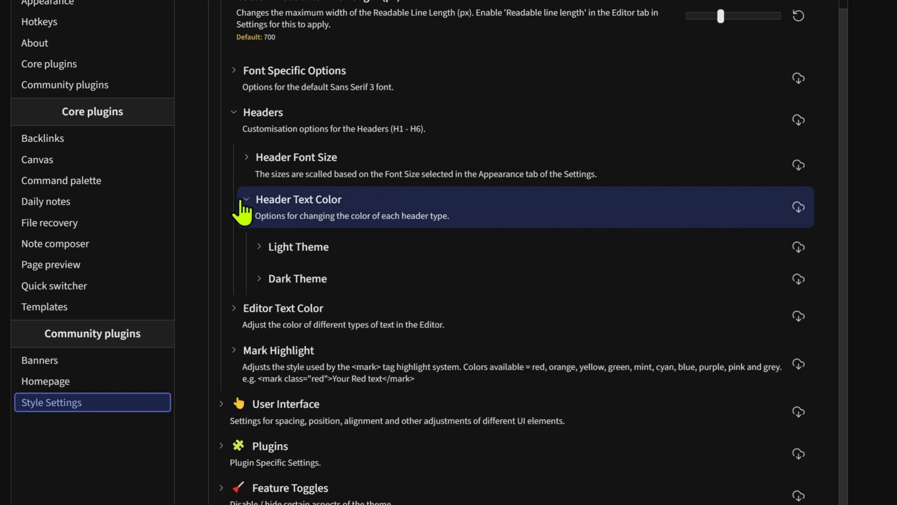
pyautogui.click(261, 279)
pyautogui.scroll(-5, 541, 288)
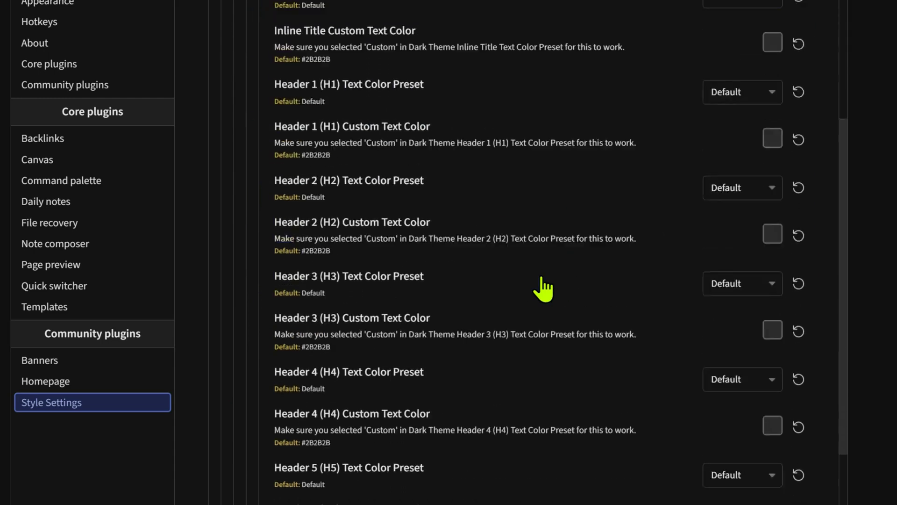
pyautogui.scroll(1, 542, 281)
pyautogui.scroll(1, 542, 288)
pyautogui.click(707, 70)
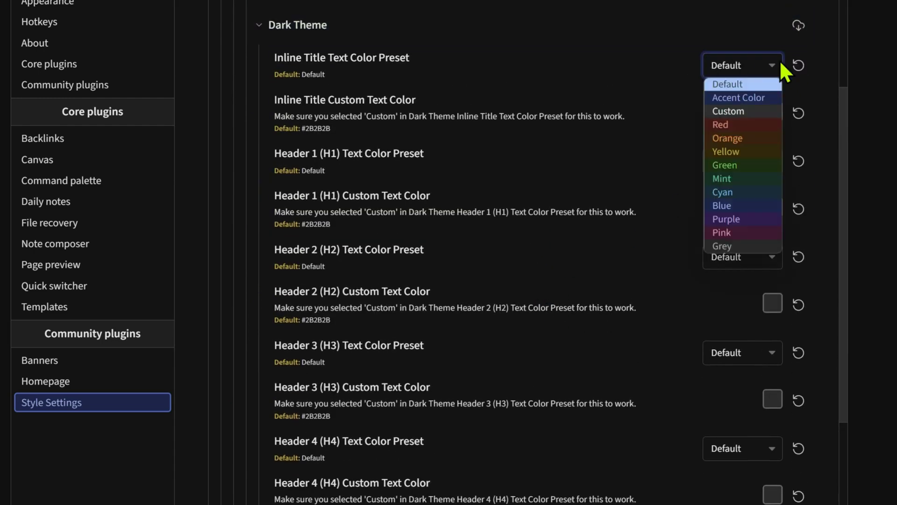
pyautogui.click(671, 44)
# Step: Collapse and re-expand the dark-theme header colours, scrolling to review them
pyautogui.click(671, 44)
pyautogui.scroll(1, 585, 155)
pyautogui.scroll(3, 561, 168)
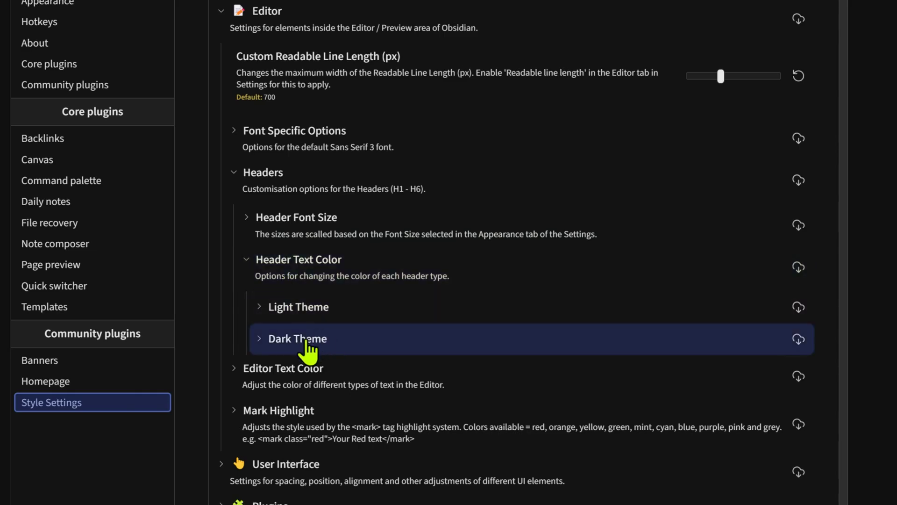
pyautogui.click(280, 338)
pyautogui.scroll(-8, 643, 262)
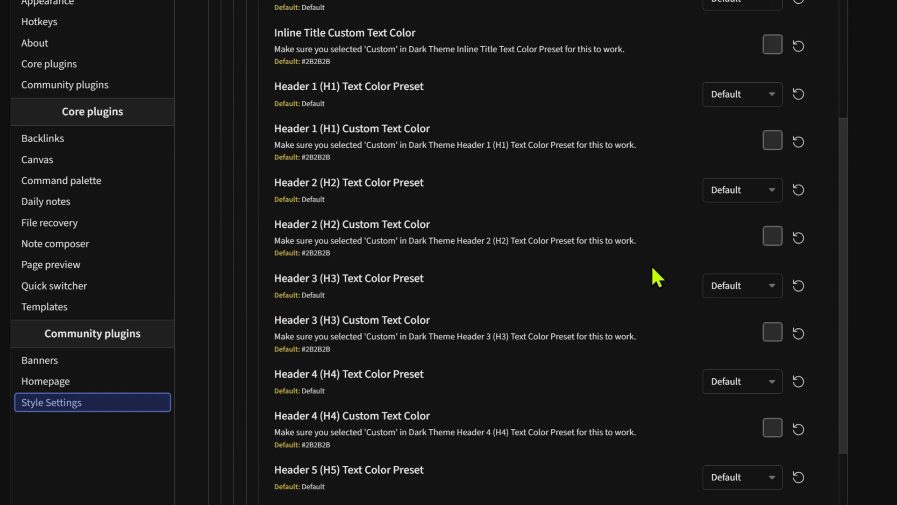
pyautogui.scroll(3, 652, 266)
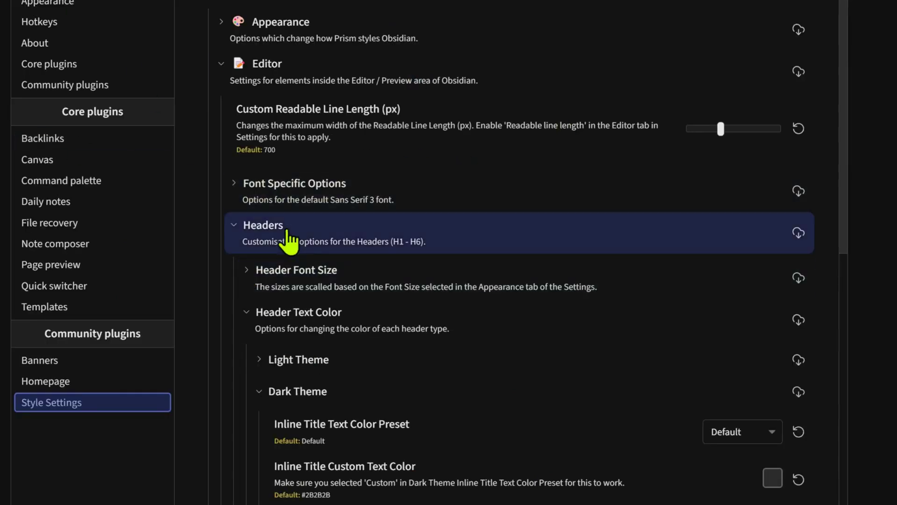
pyautogui.scroll(-5, 453, 395)
# Step: Scroll the Home note to the bold, italic and bold-italic text colour steps
pyautogui.scroll(-3, 559, 444)
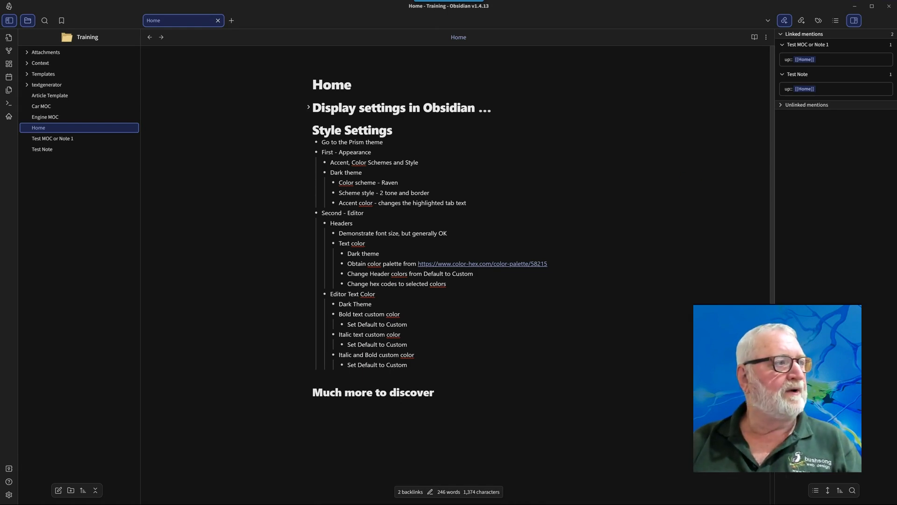
# Step: Bring the color-hex monochromatic blue palette into view, then return to Obsidian
pyautogui.moveTo(0, 42); pyautogui.dragTo(229, 37)
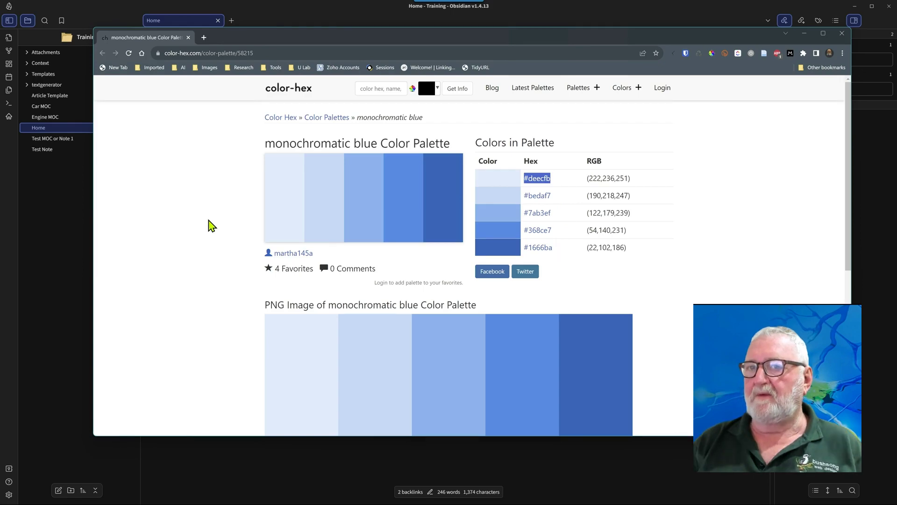
pyautogui.hotkey('alt', 'Tab')
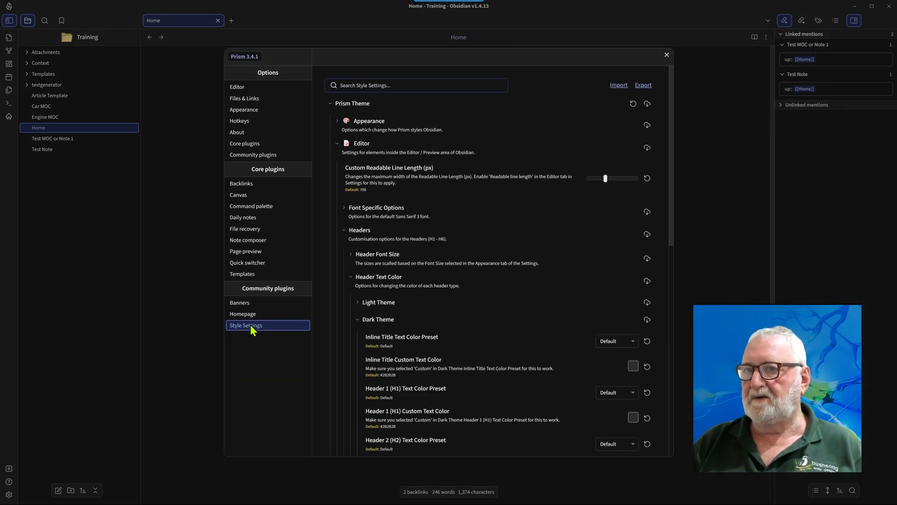
# Step: Expand the Header Text Color options to reach the dark-theme Header 1 settings
pyautogui.scroll(-4, 476, 301)
pyautogui.scroll(1, 422, 235)
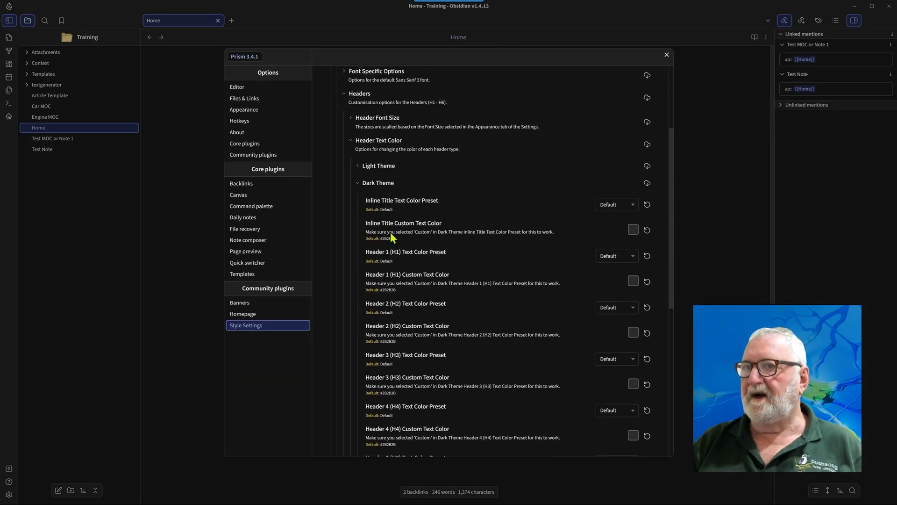
pyautogui.click(353, 143)
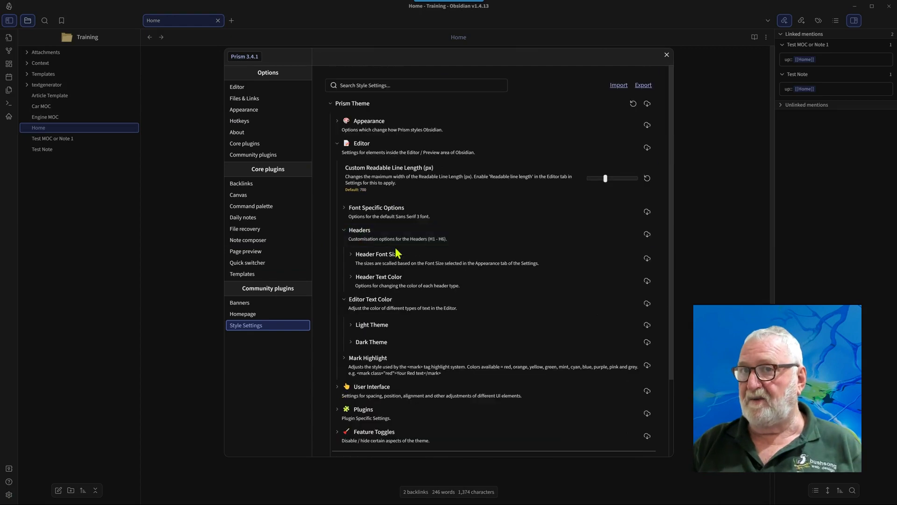
pyautogui.click(381, 280)
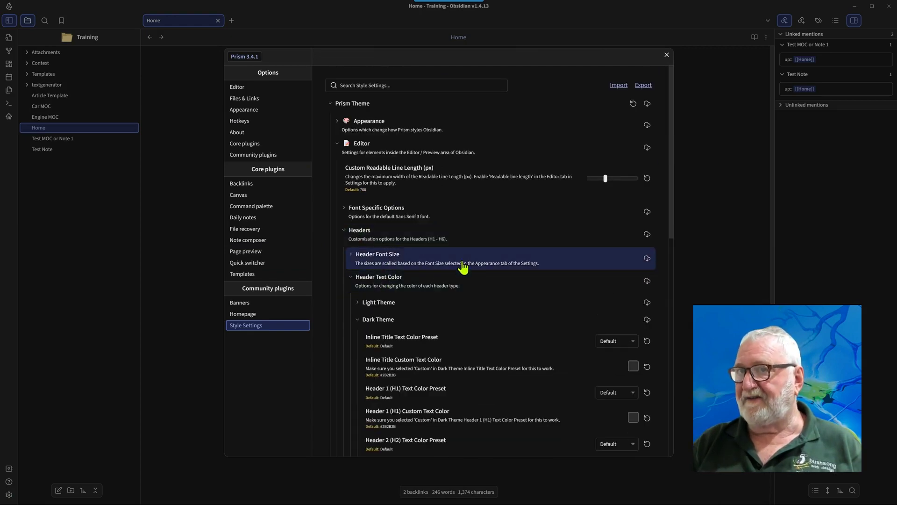
pyautogui.scroll(-3, 464, 255)
pyautogui.scroll(-2, 425, 203)
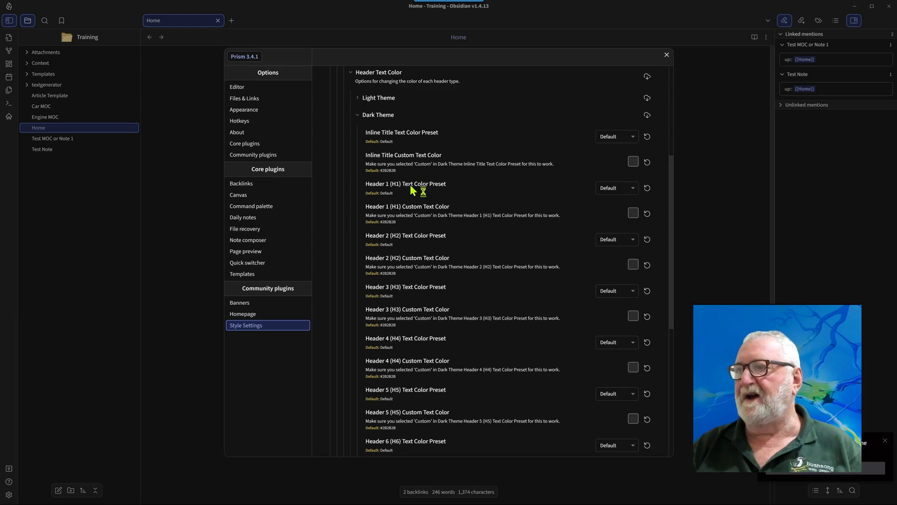
# Step: Set the dark-theme Header 1 Text Color Preset to Custom, leaving the swatch unchanged, and close Settings
pyautogui.click(622, 193)
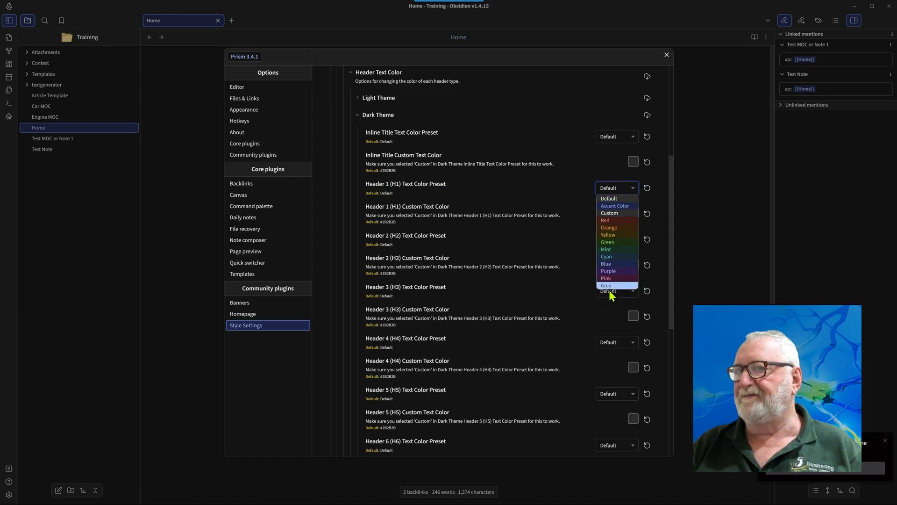
pyautogui.click(611, 213)
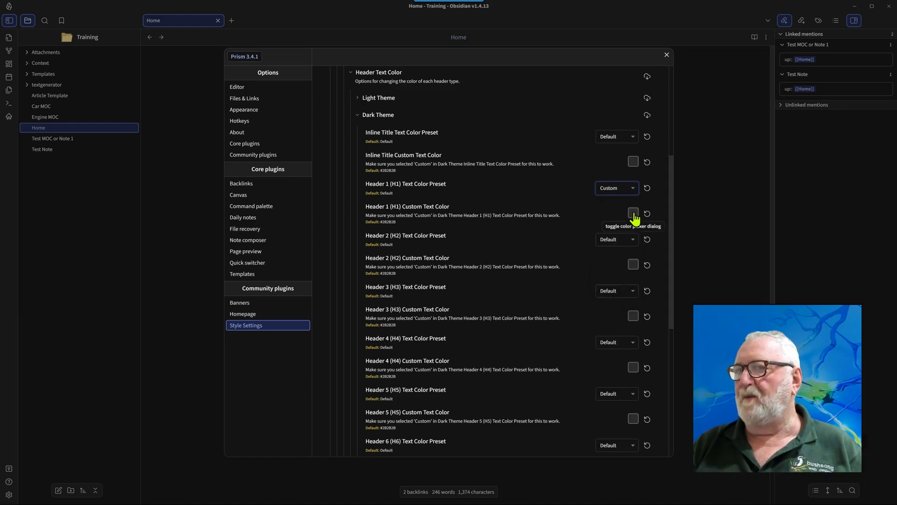
pyautogui.click(633, 214)
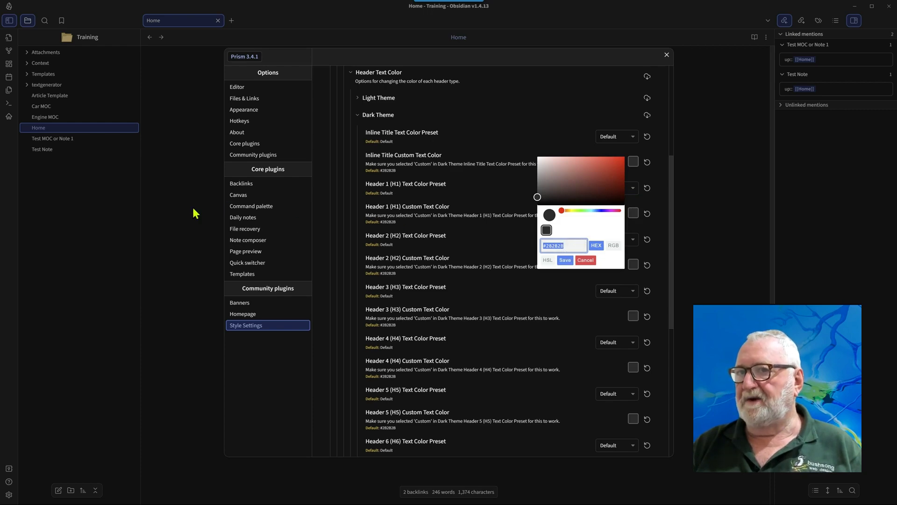
pyautogui.click(176, 200)
pyautogui.click(177, 200)
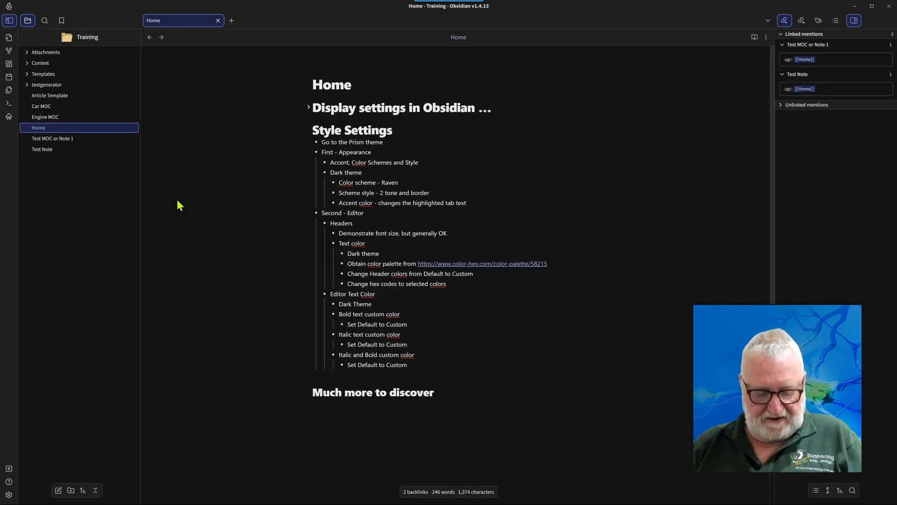
# Step: Select the darkest blue hex code #1666ba from the Chrome palette, then return to Obsidian
pyautogui.hotkey('alt', 'Tab')
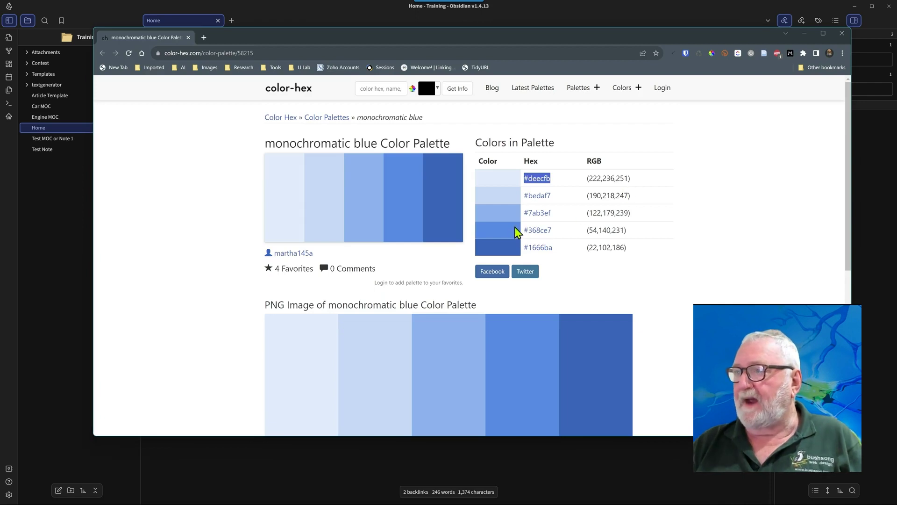
pyautogui.moveTo(565, 249); pyautogui.dragTo(523, 247)
pyautogui.hotkey('ctrl', 'c')
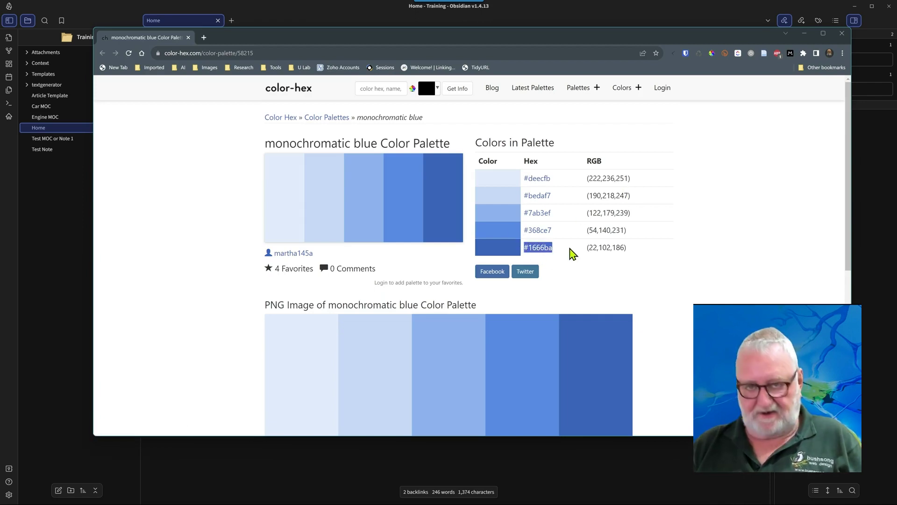
pyautogui.click(76, 232)
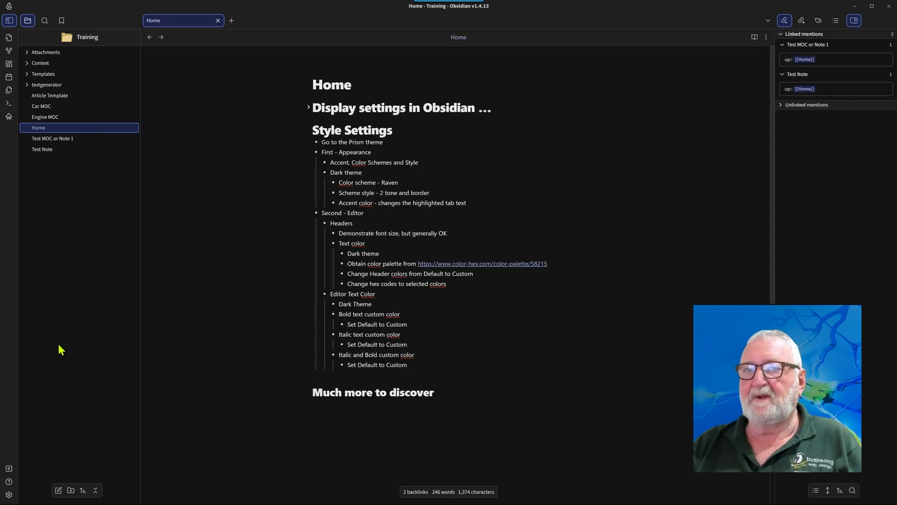
# Step: In Style Settings, replace #2B2B2B with #1666ba as Header 1's custom colour and save
pyautogui.click(8, 496)
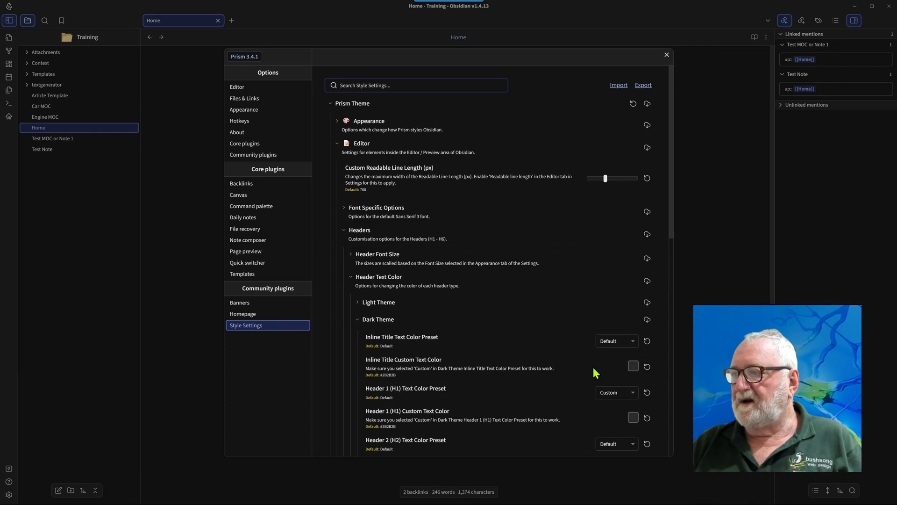
pyautogui.scroll(-3, 596, 372)
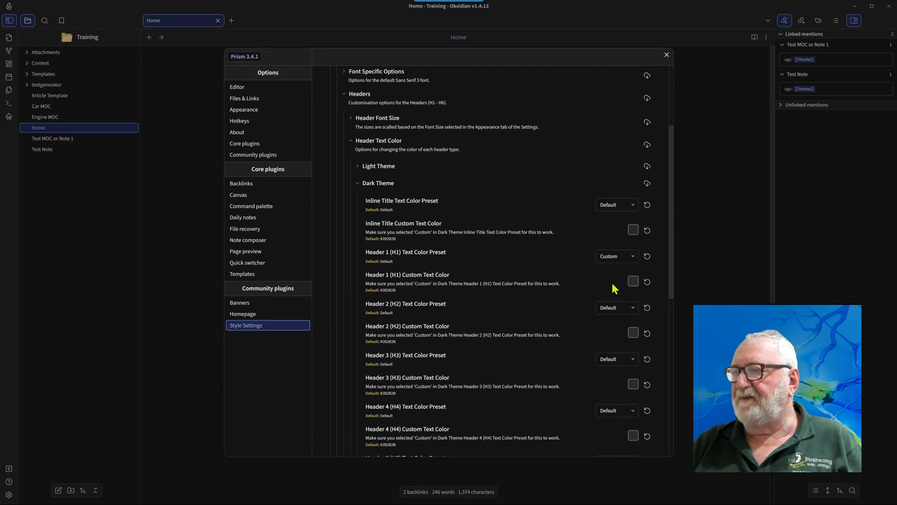
pyautogui.click(633, 281)
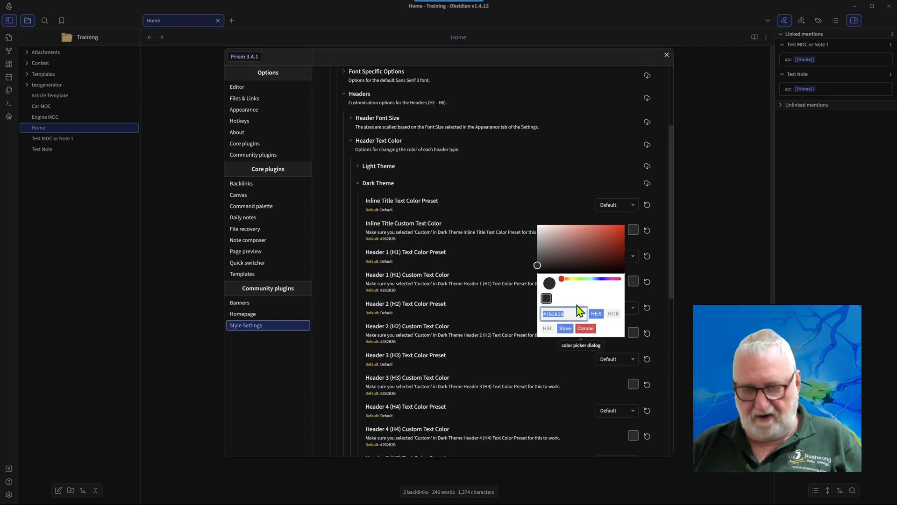
pyautogui.hotkey('ctrl', 'v')
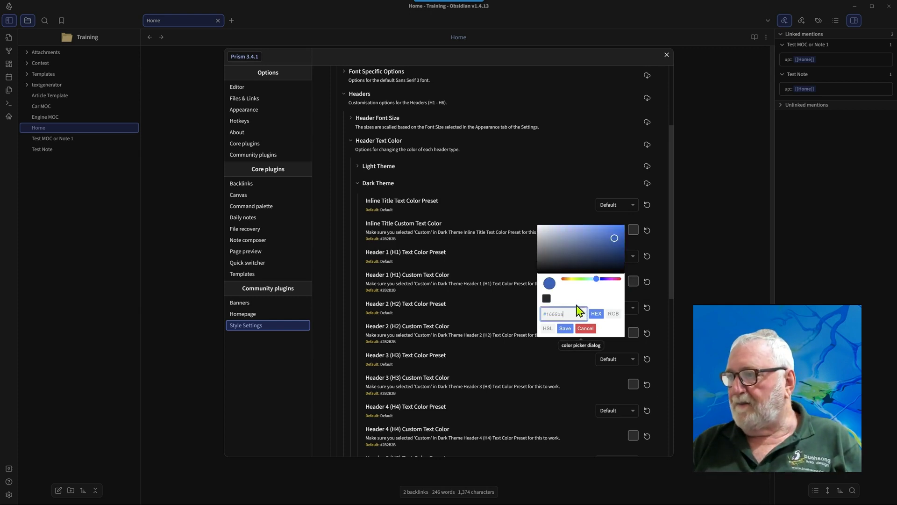
pyautogui.click(565, 329)
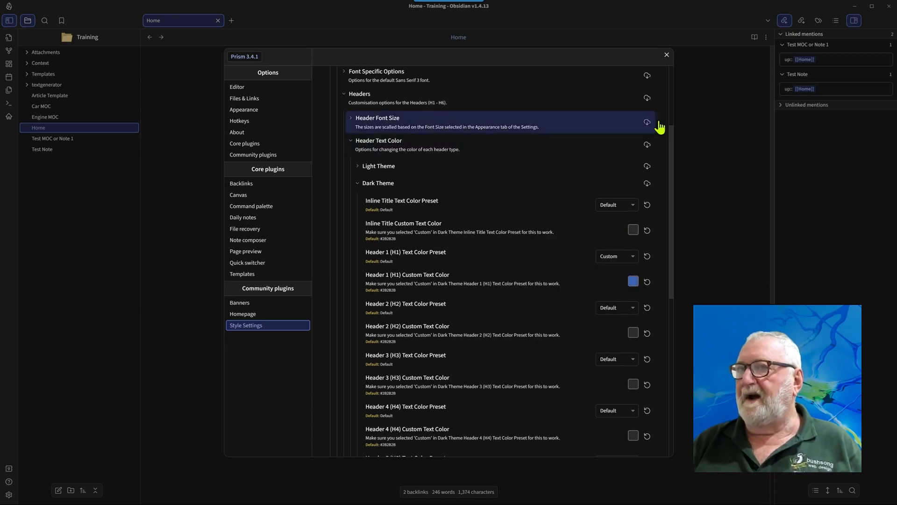
pyautogui.click(666, 55)
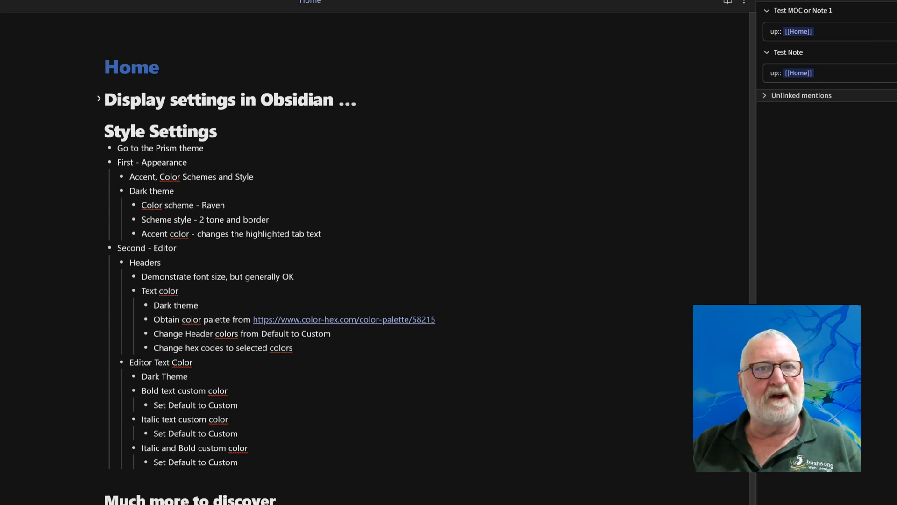
# Step: Move the Sponge vault window to the top and scroll through the Untitled note's blue headers 1–5
pyautogui.moveTo(517, 244); pyautogui.dragTo(472, 19)
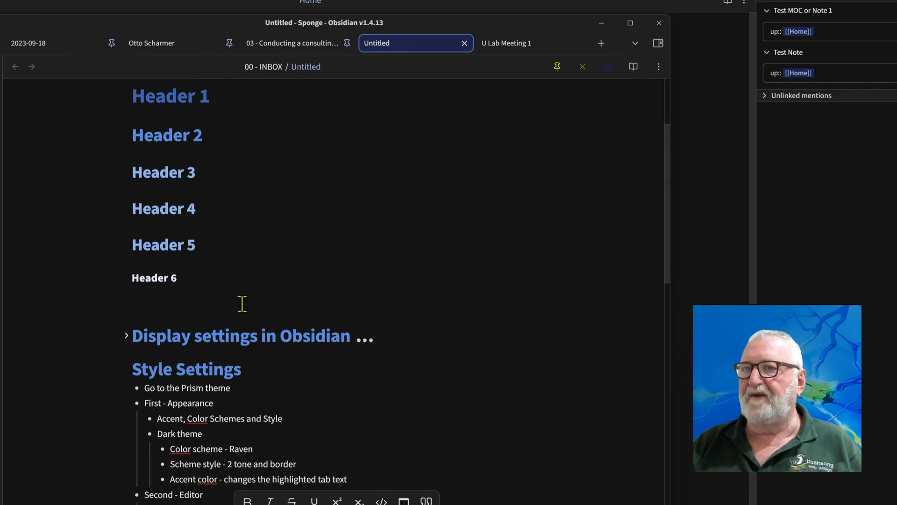
pyautogui.scroll(2, 299, 194)
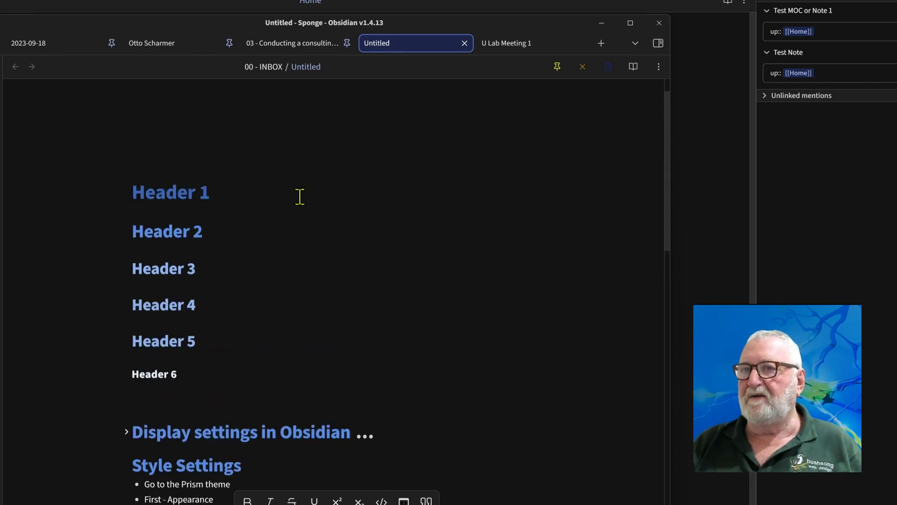
pyautogui.scroll(-2, 300, 197)
pyautogui.scroll(2, 299, 196)
pyautogui.scroll(-2, 298, 196)
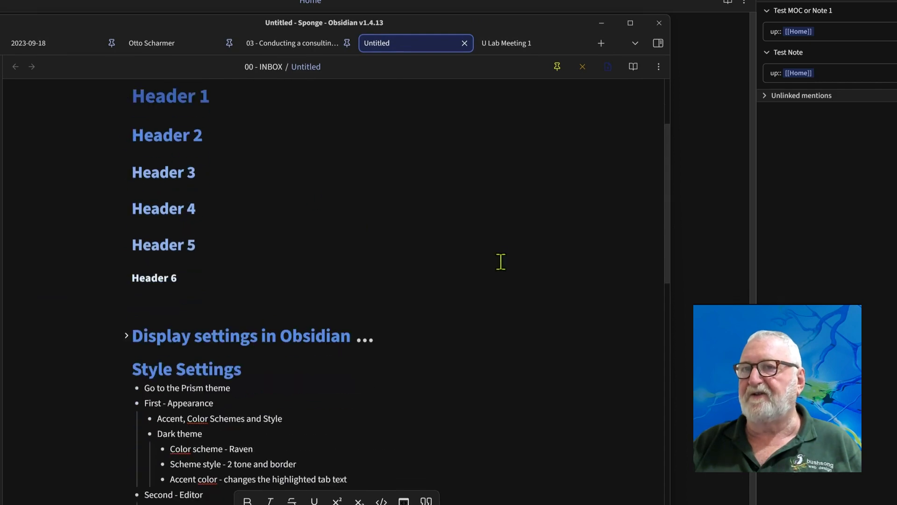
pyautogui.scroll(-3, 501, 260)
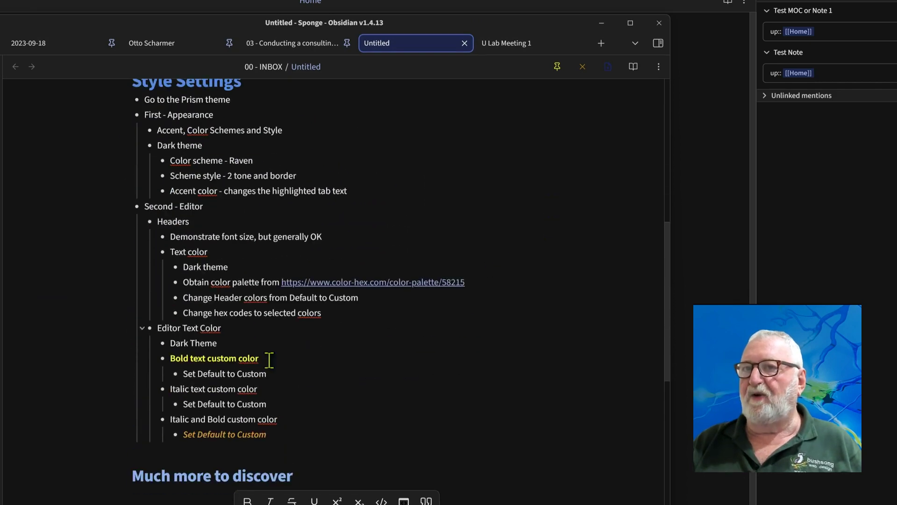
pyautogui.scroll(2, 359, 363)
pyautogui.scroll(-4, 359, 362)
pyautogui.scroll(6, 360, 362)
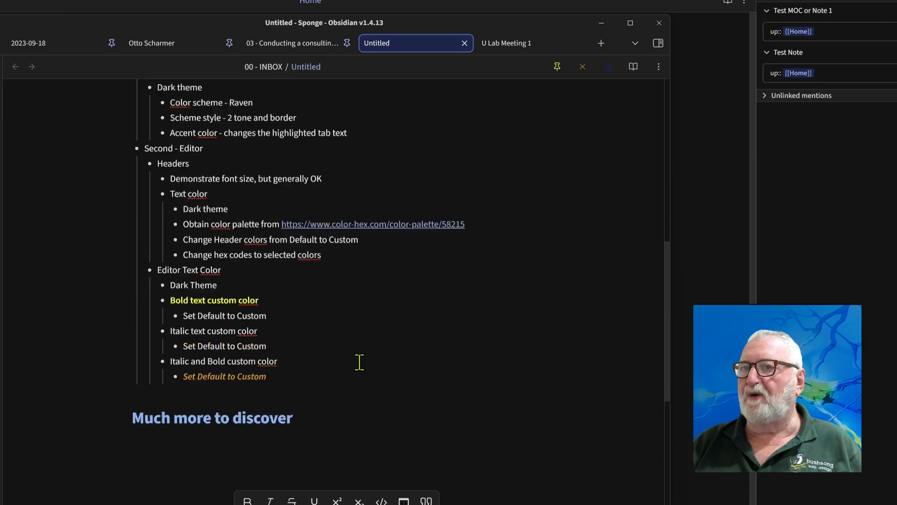